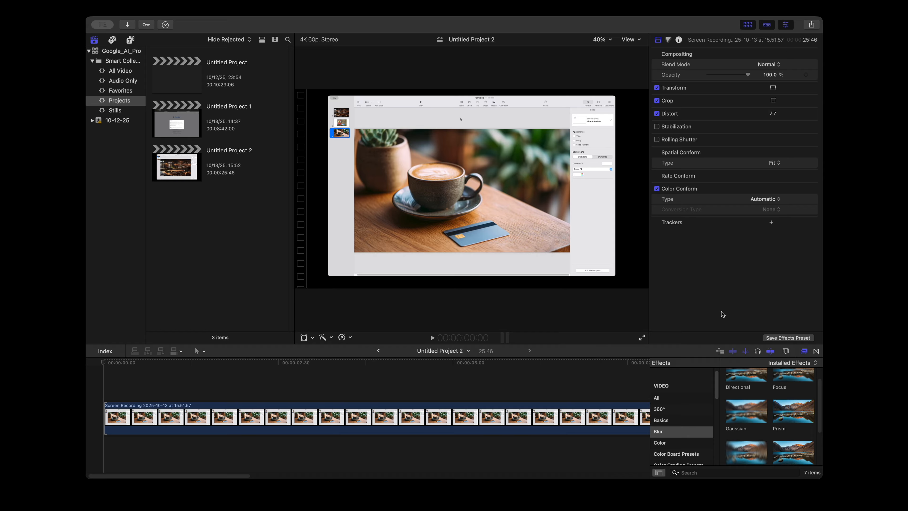
Apply the Gaussian blur effect to the screen recording clip and delete the magnetic mask that came with it.
left_click(806, 353)
left_click(804, 353)
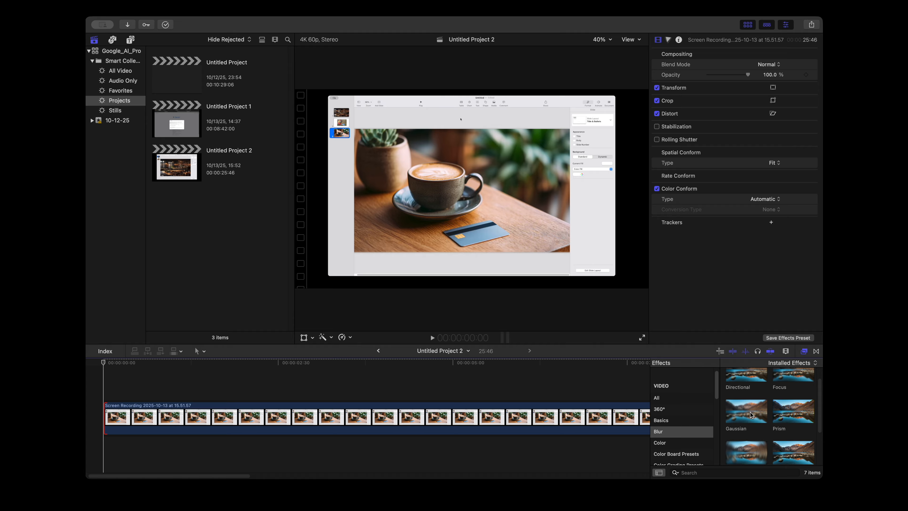
left_click_drag(751, 415, 542, 206)
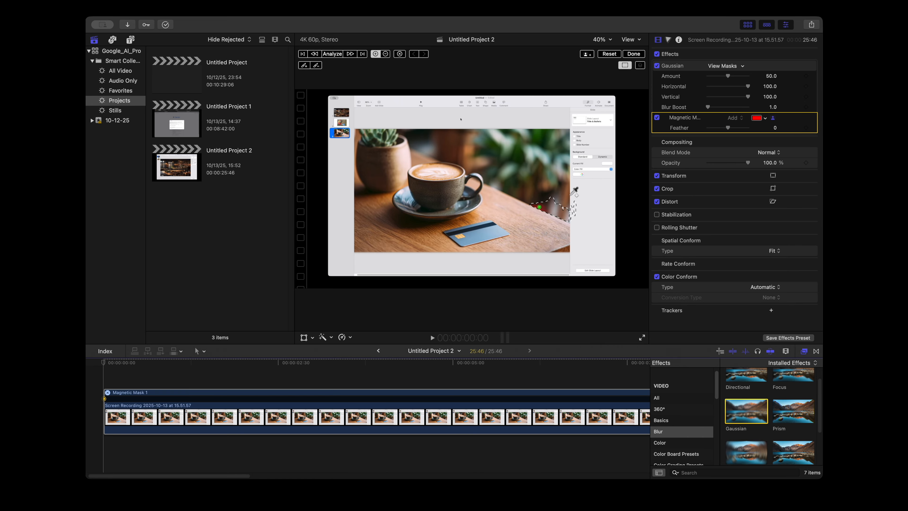
left_click(811, 118)
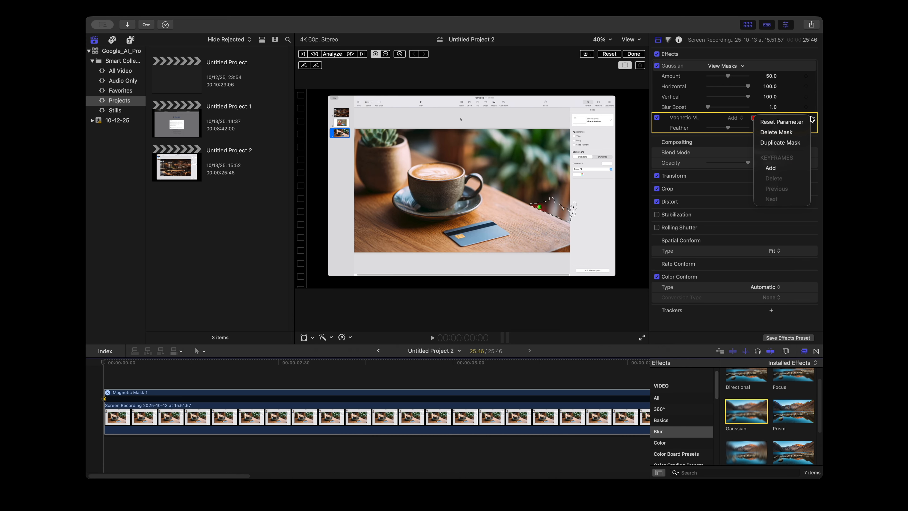
left_click(804, 132)
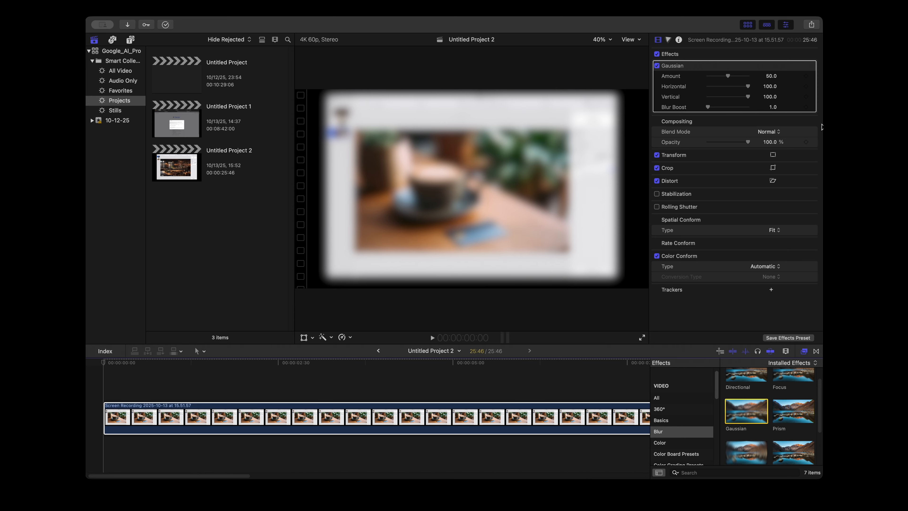
Add a shape mask to the clip's Gaussian effect.
mouse_move(814, 66)
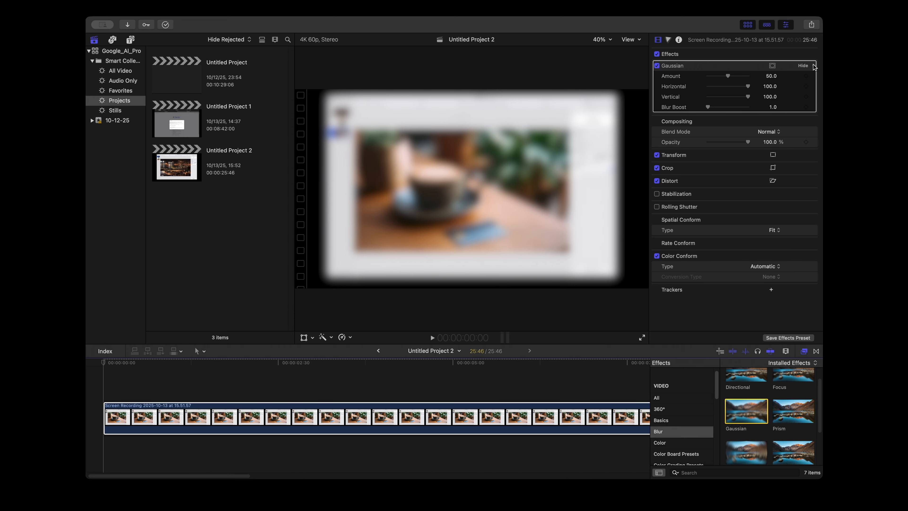
left_click(772, 66)
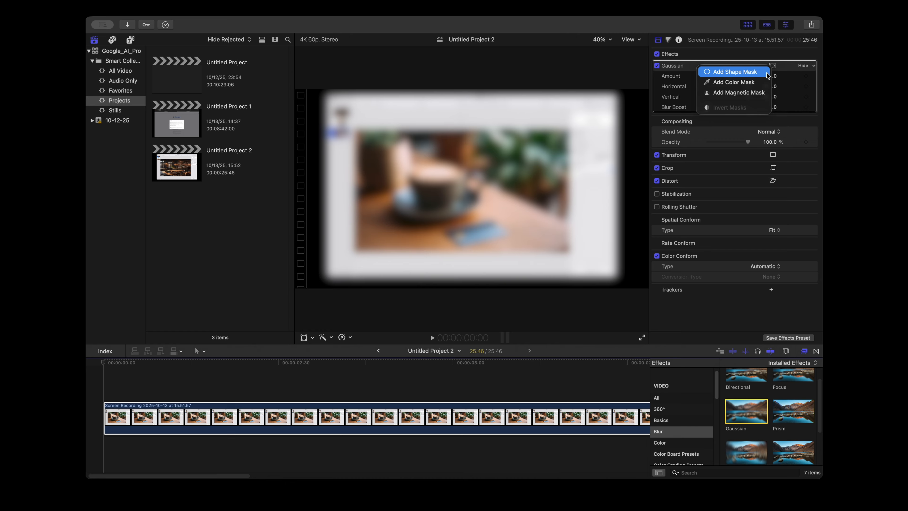
left_click(767, 73)
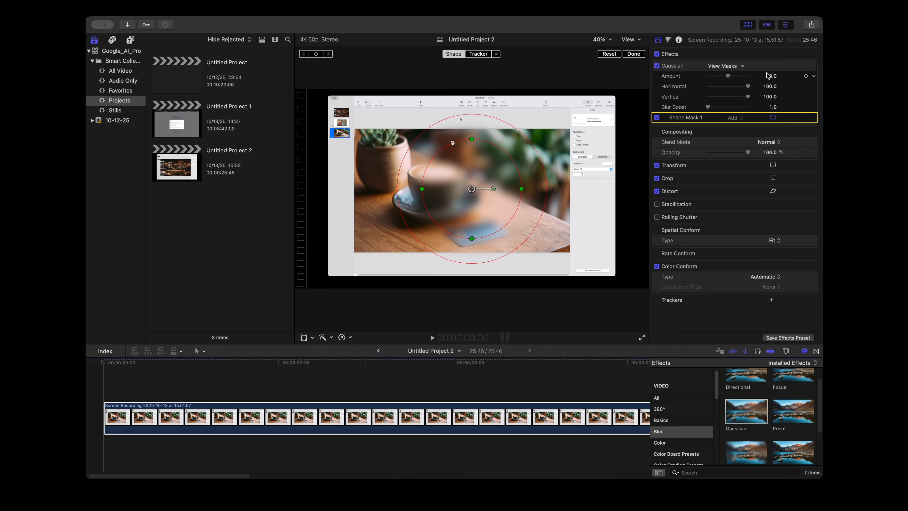
Move the circular mask down over the bank card, shrink it slightly and reshape it into a rounded rectangle.
left_click_drag(509, 175, 517, 218)
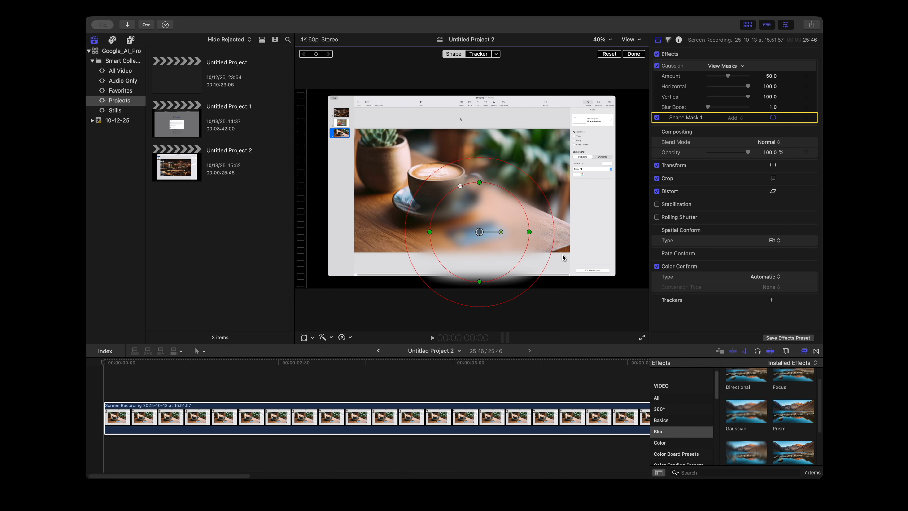
left_click_drag(479, 182, 479, 188)
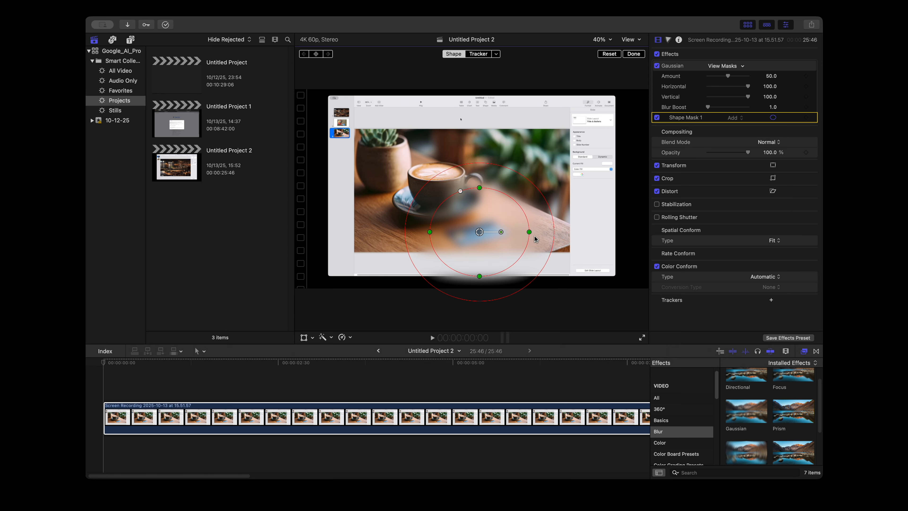
mouse_move(528, 232)
left_mouse_down()
mouse_move(512, 231)
mouse_move(528, 232)
left_mouse_up()
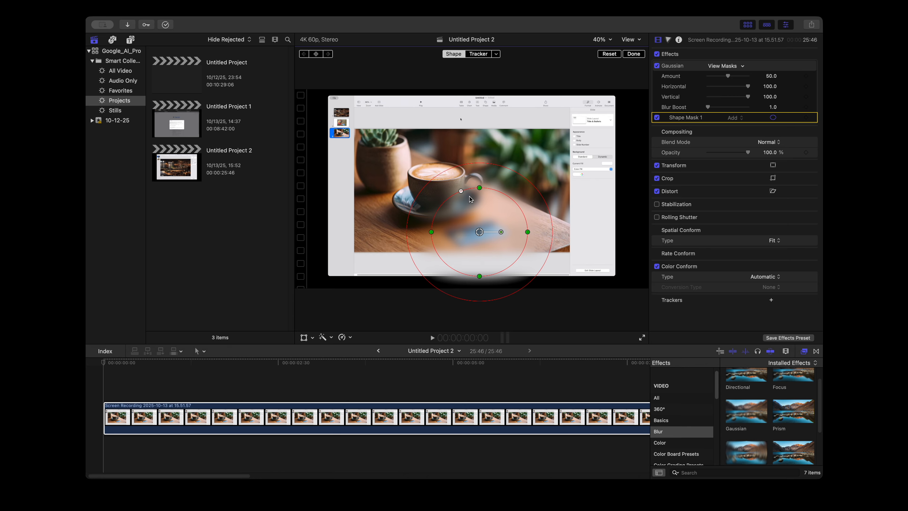
left_click_drag(463, 192, 440, 199)
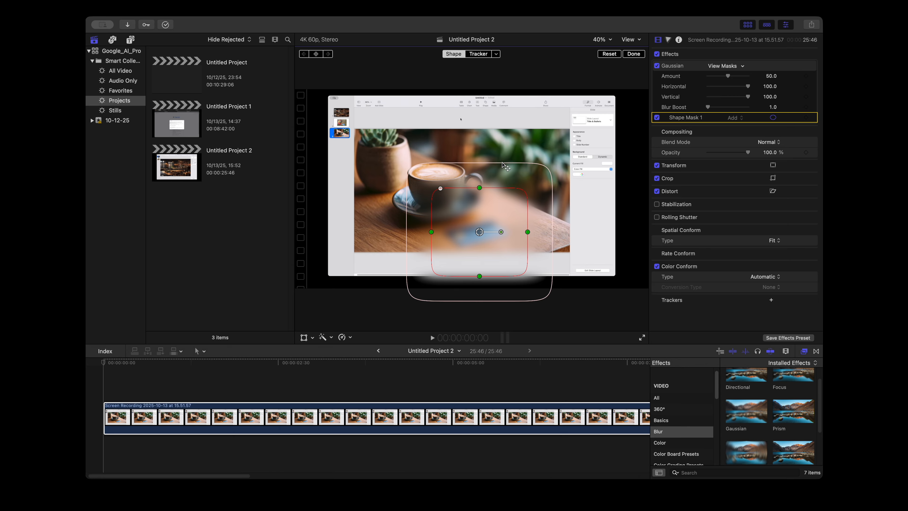
Tighten the mask's feathered edge and resize it to fit closely around the bank card.
left_click_drag(503, 165, 515, 224)
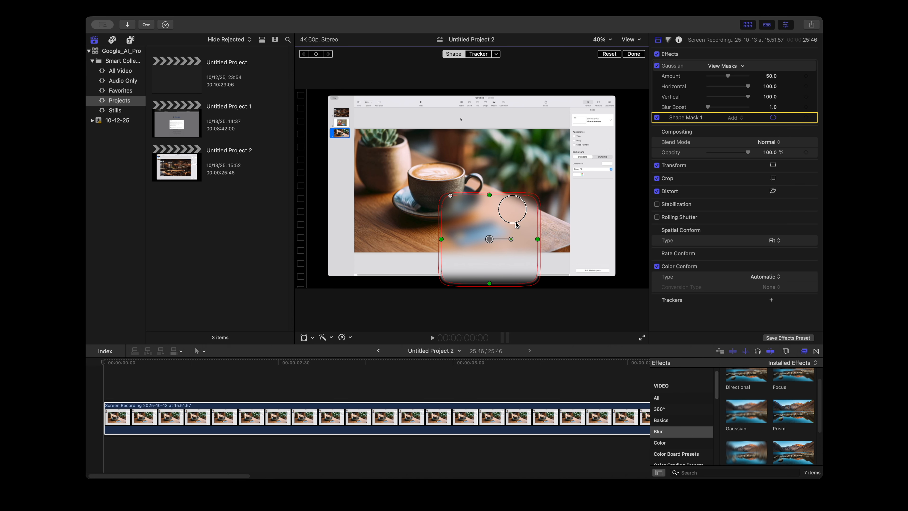
left_click_drag(490, 283, 489, 211)
left_click_drag(538, 238, 508, 238)
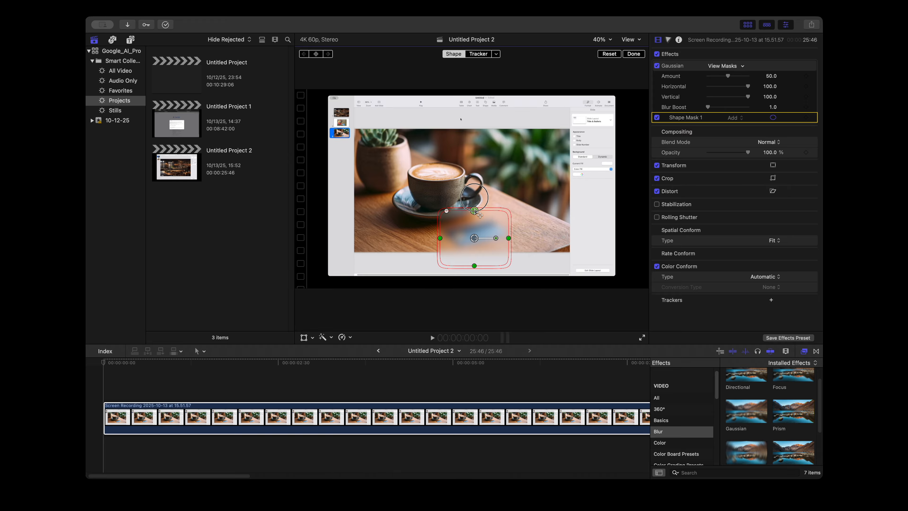
left_click_drag(474, 211, 474, 208)
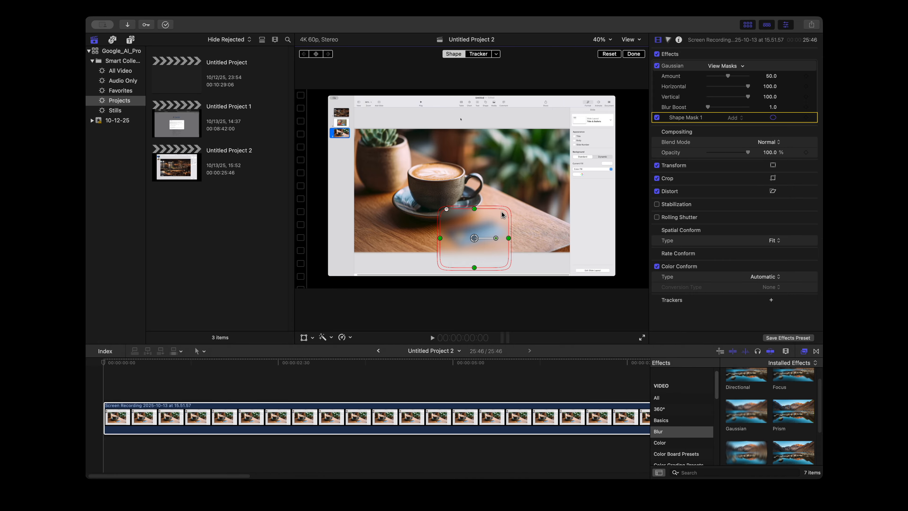
Play the clip to check the blur over the bank card and in the café scene that follows.
left_click(215, 385)
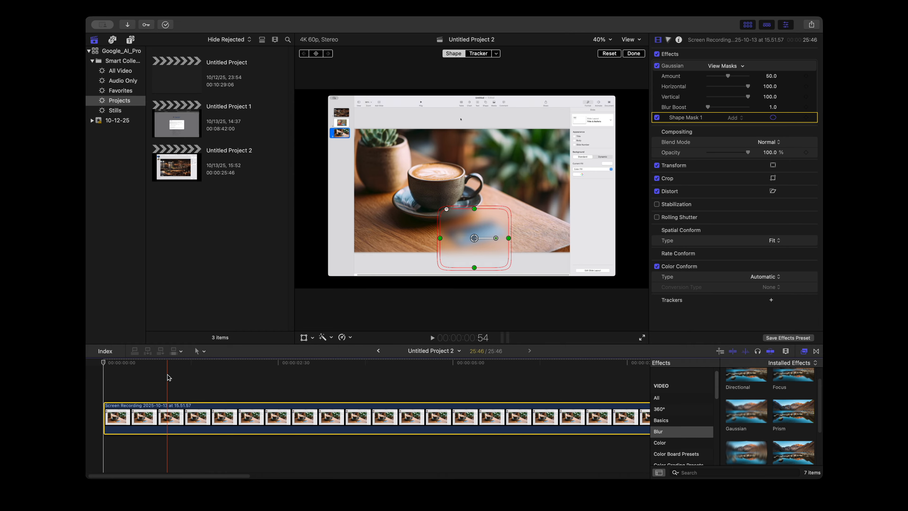
key("space")
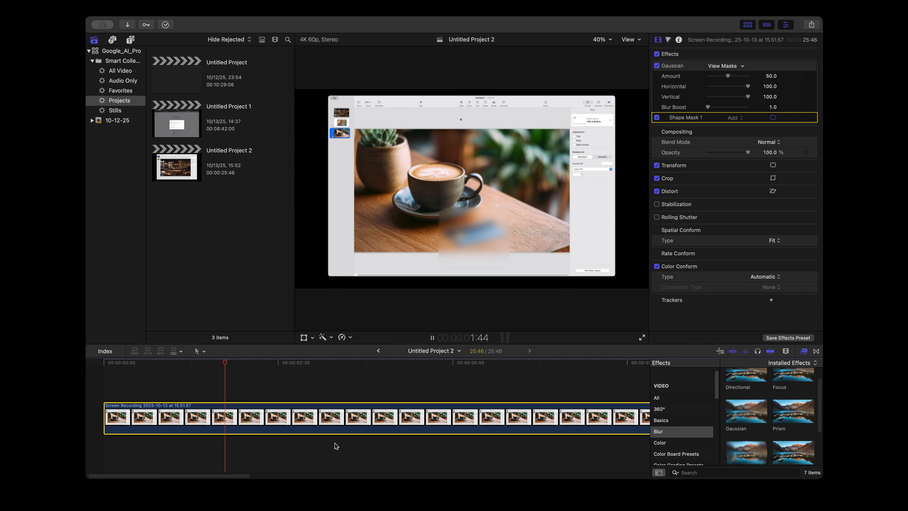
left_click(430, 438)
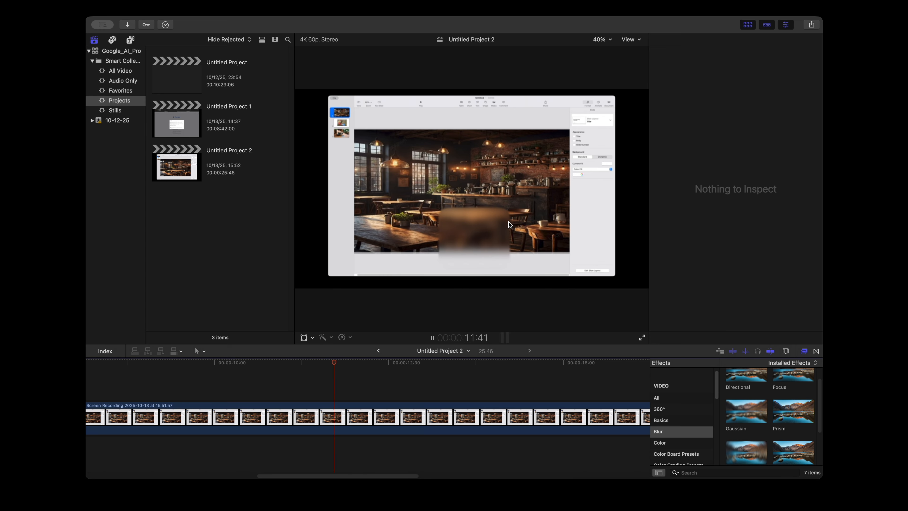
scroll(250, 411, "left", 10)
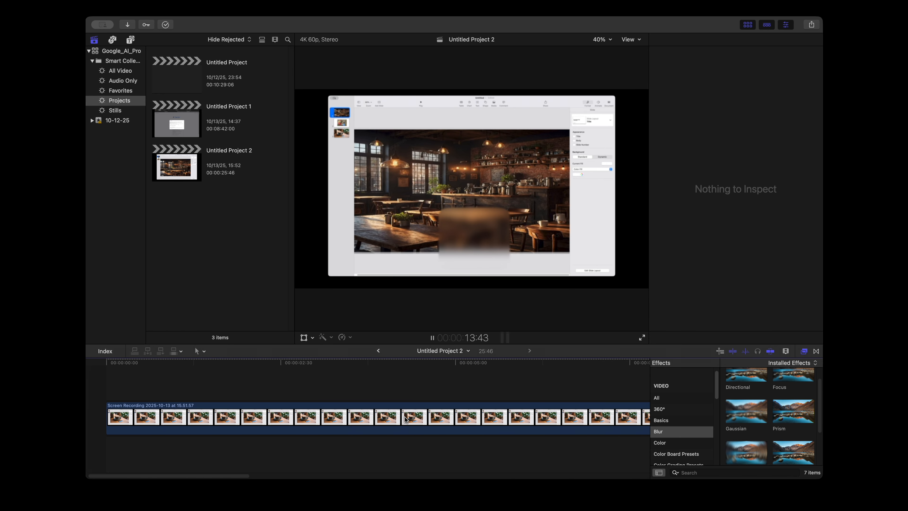
left_click(105, 391)
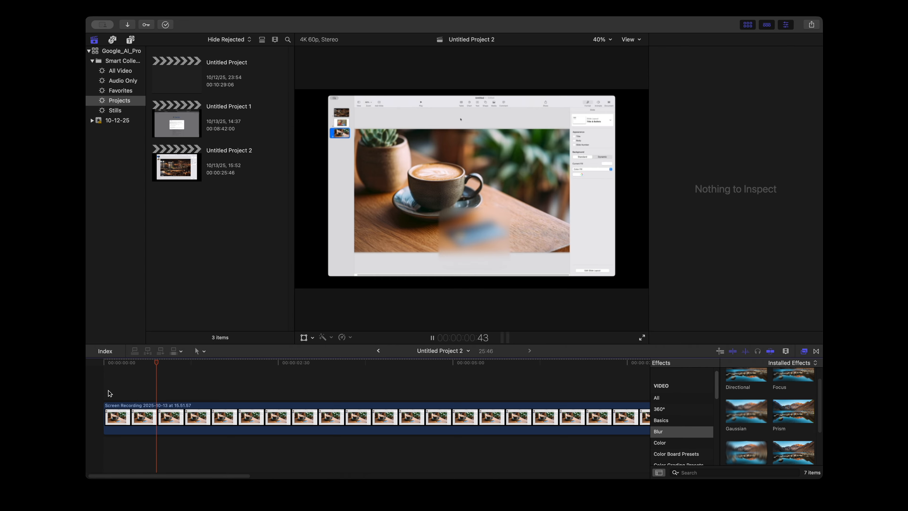
key("space")
Keyframe the Gaussian Amount at the clip's start and at 8:01, setting it to 0 at the second keyframe.
left_click(106, 391)
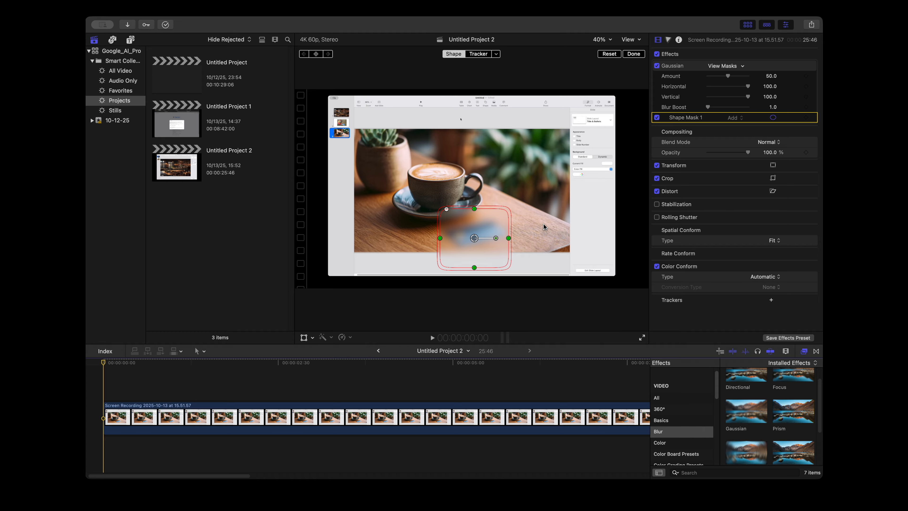
left_click(806, 76)
scroll(194, 365, "right", 3)
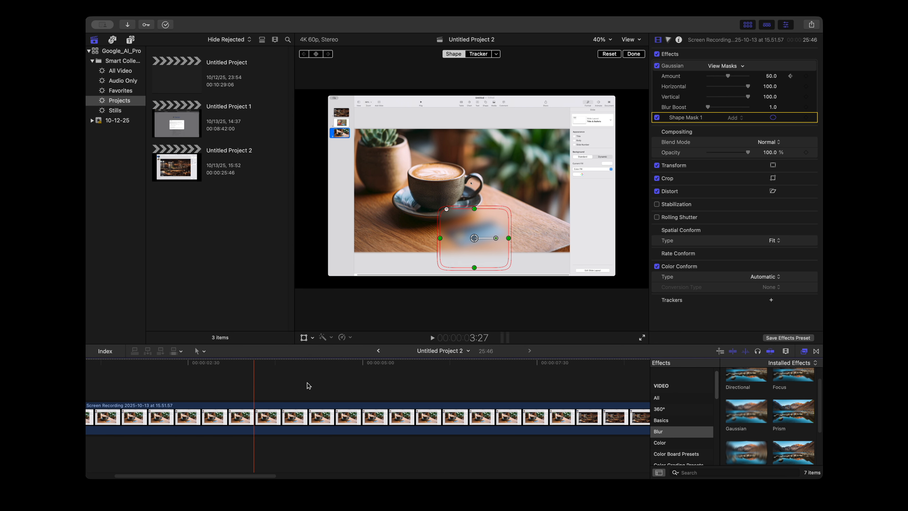
scroll(306, 384, "right", 5)
scroll(306, 385, "right", 3)
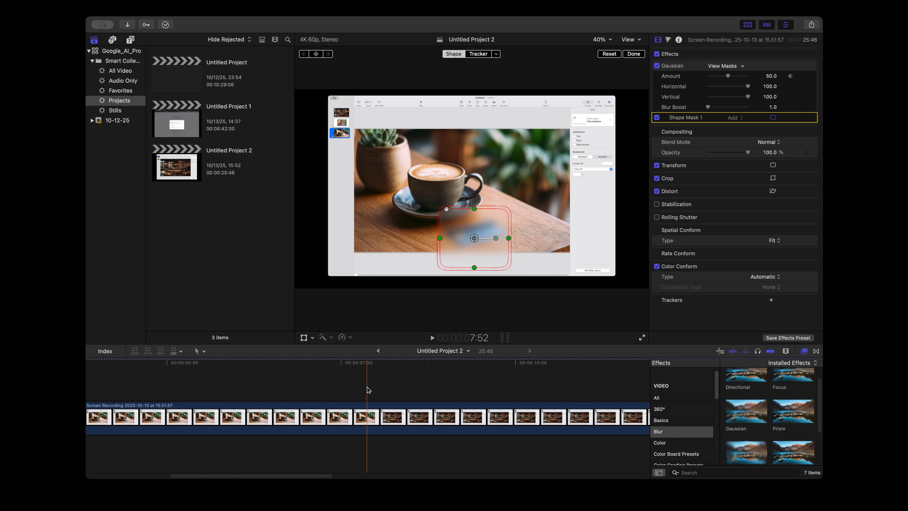
left_click(377, 394)
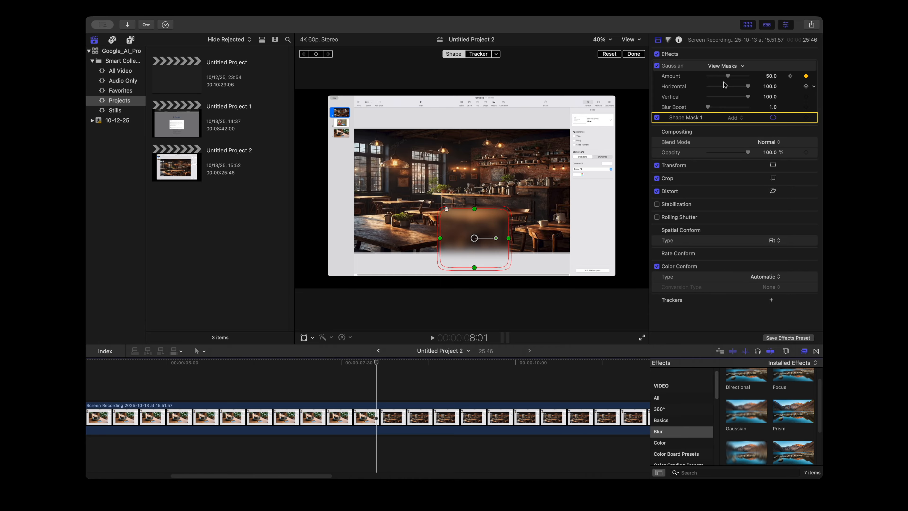
left_click_drag(727, 76, 681, 76)
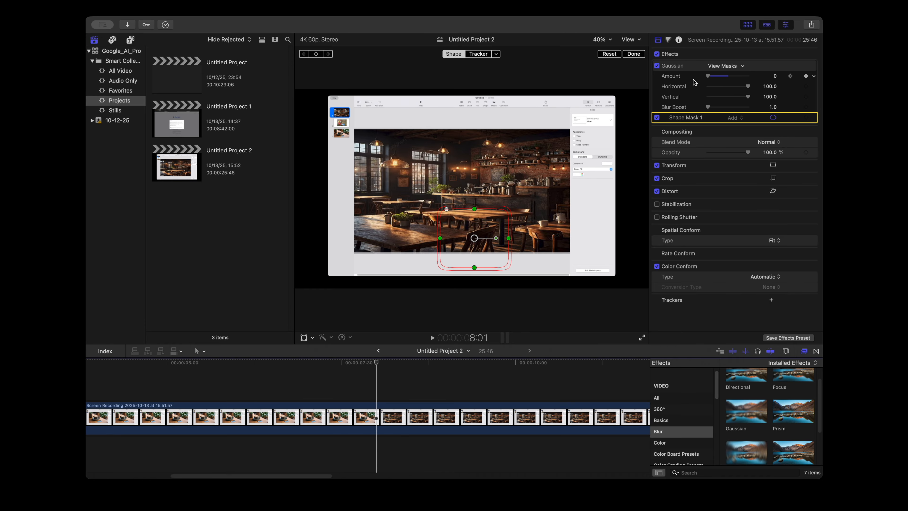
Play the clip from the start to check how the blur changes between the two keyframes.
scroll(314, 367, "left", 8)
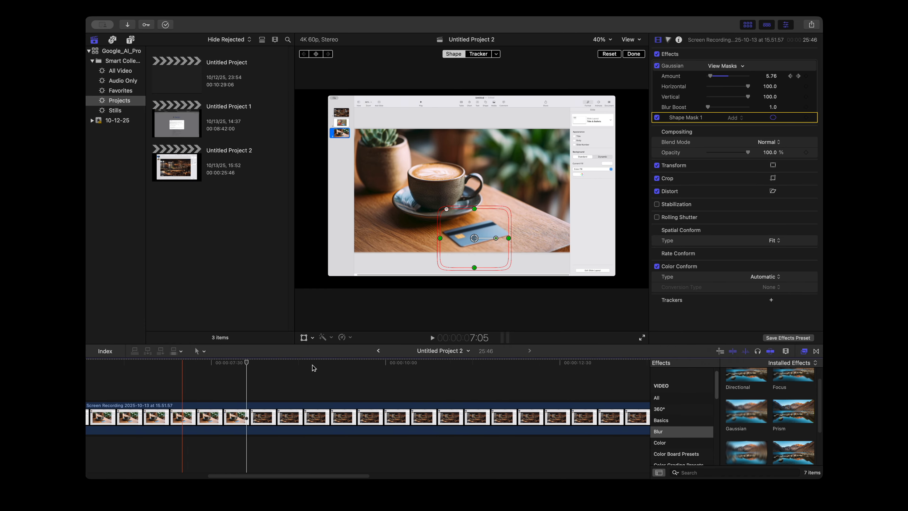
key("space")
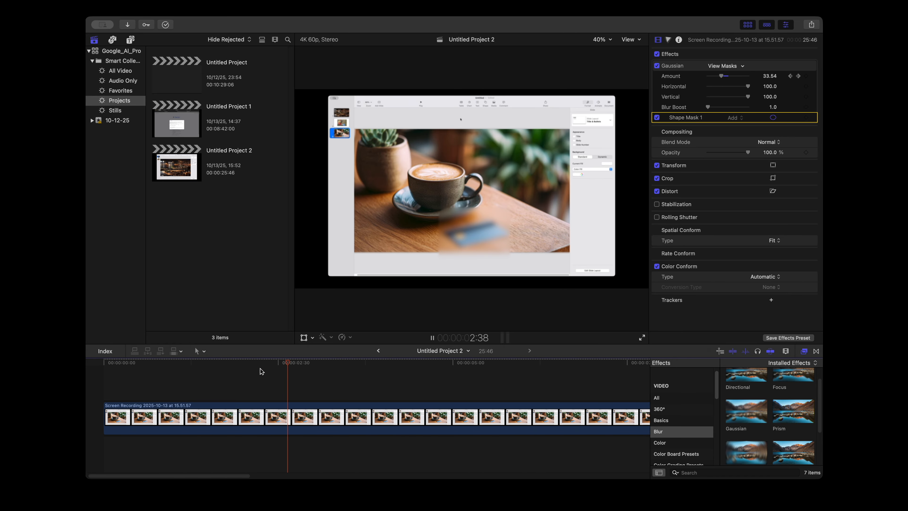
scroll(261, 370, "right", 3)
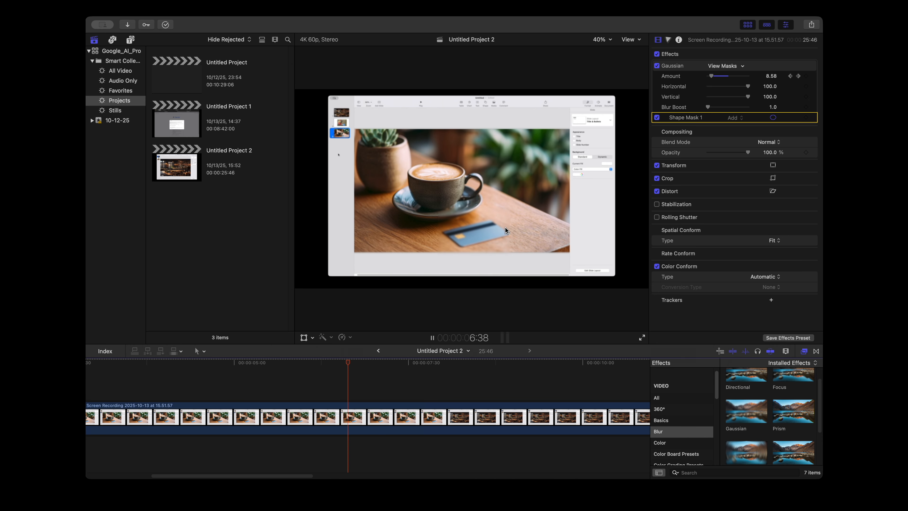
key("space")
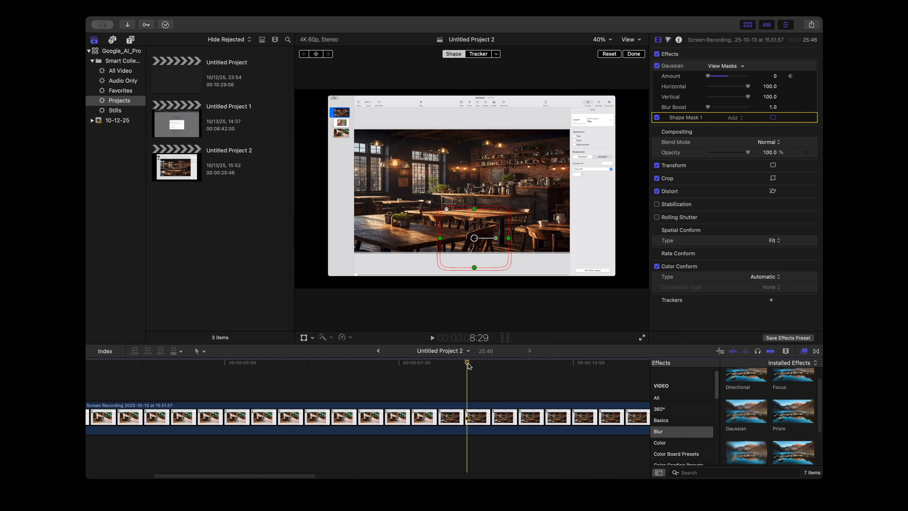
Return to the keyframe at 8:01 and set the Gaussian Amount there to 50.72.
left_click_drag(467, 365, 445, 363)
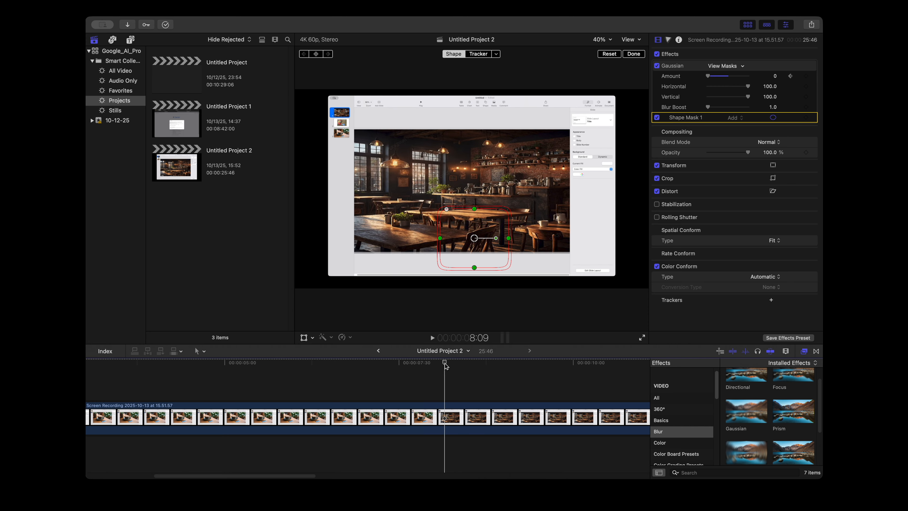
key("Left")
key("Left")
key("Left")
key("Left")
key("Left")
key("Left")
key("Left")
key("Left")
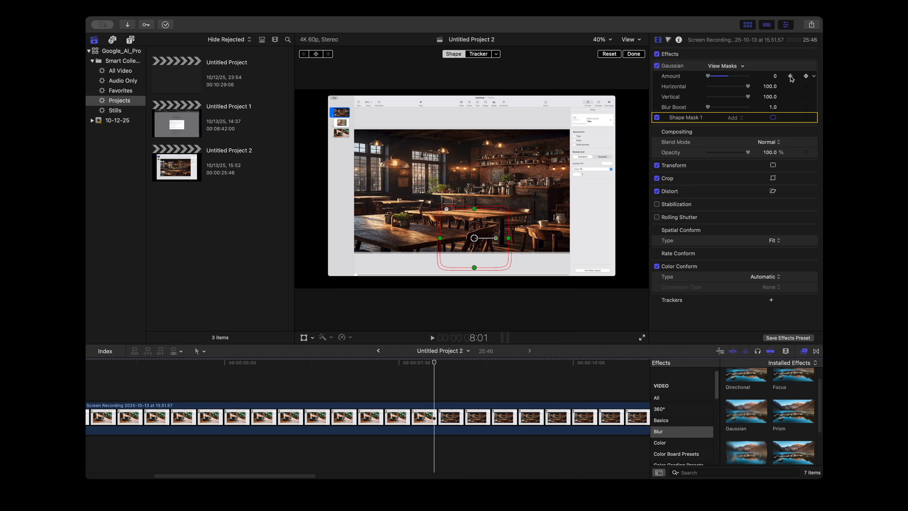
left_click_drag(709, 76, 727, 78)
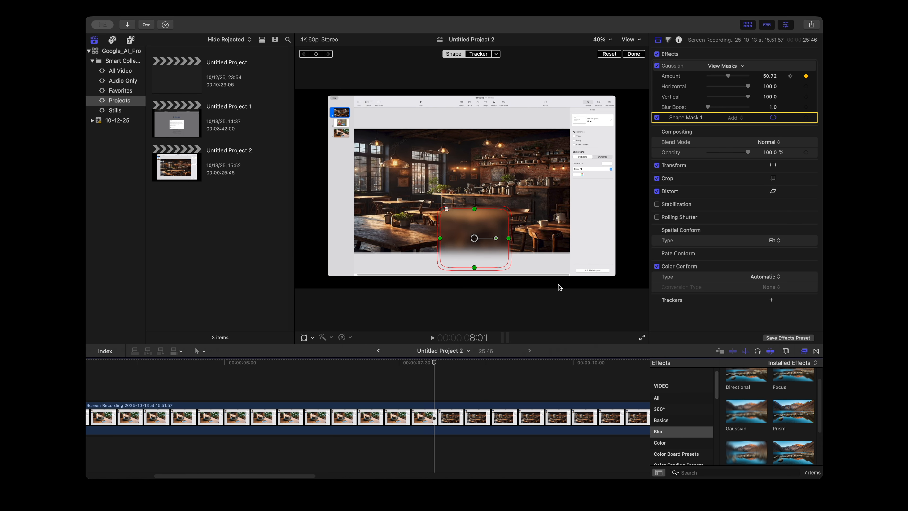
Add a Gaussian Amount keyframe at 8:05 with value 0 and review the blur leading up to it.
left_click(439, 364)
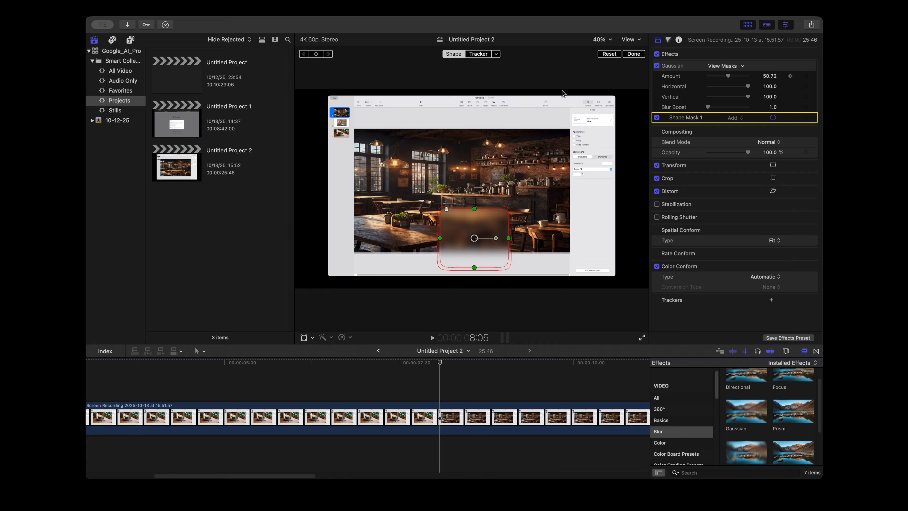
left_click(805, 76)
left_click_drag(730, 76, 706, 76)
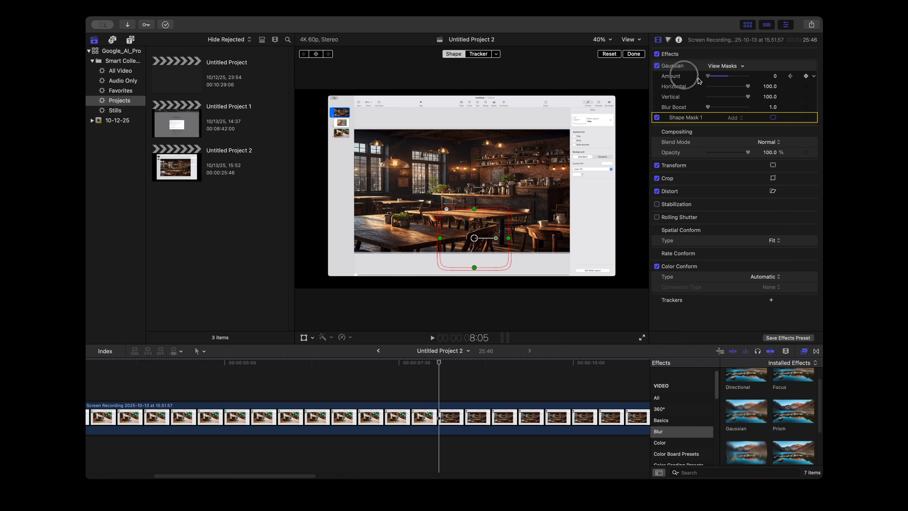
key("Home")
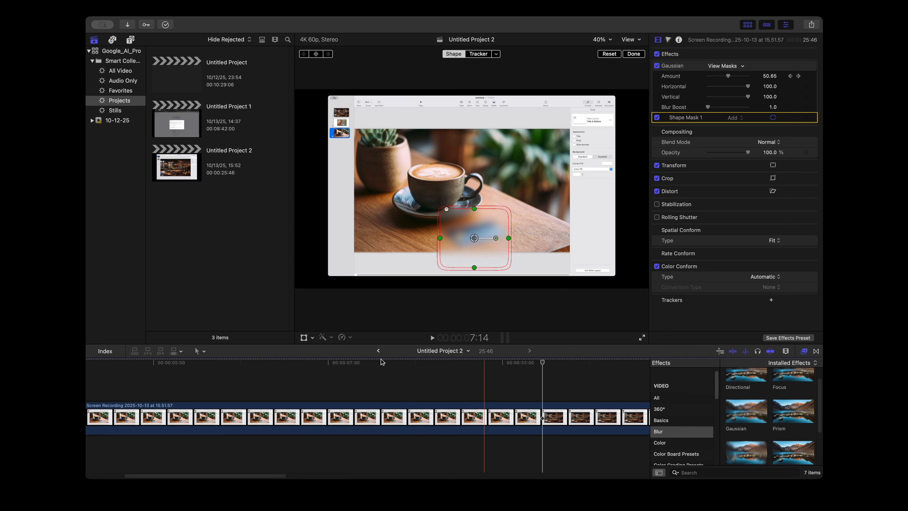
scroll(323, 399, "right", 4)
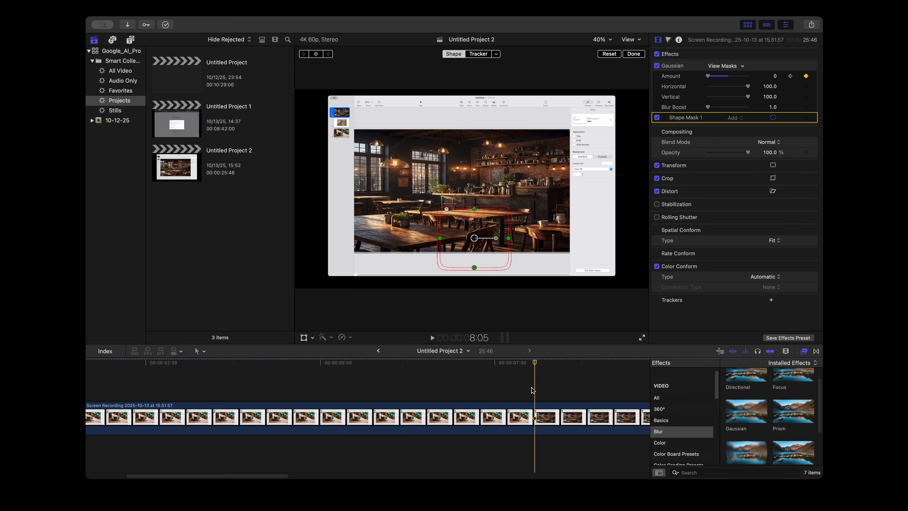
Find the scene change to the passport and credit card image and place the playhead at 16:59.
scroll(543, 393, "right", 3)
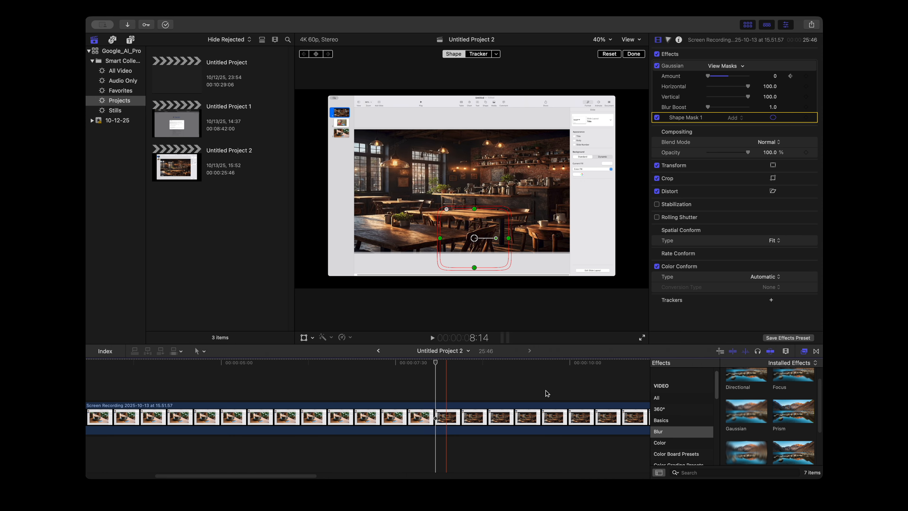
scroll(546, 393, "right", 12)
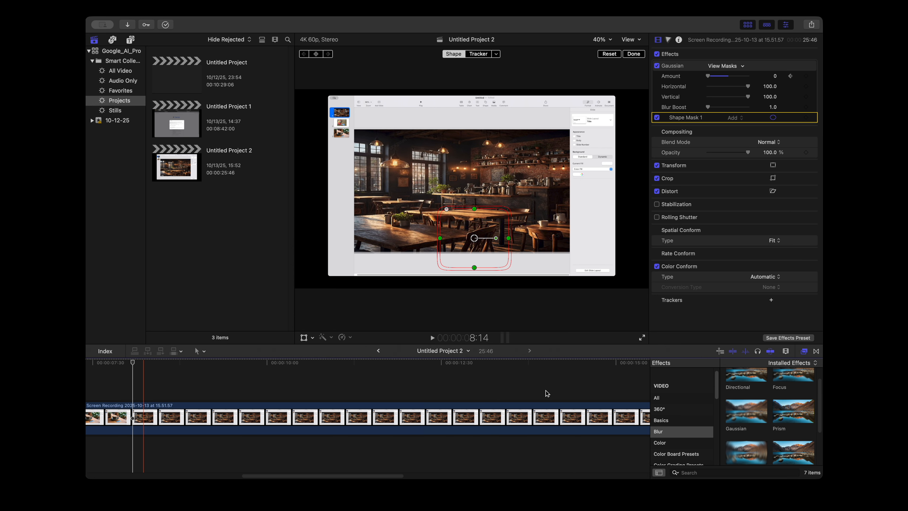
scroll(546, 393, "right", 3)
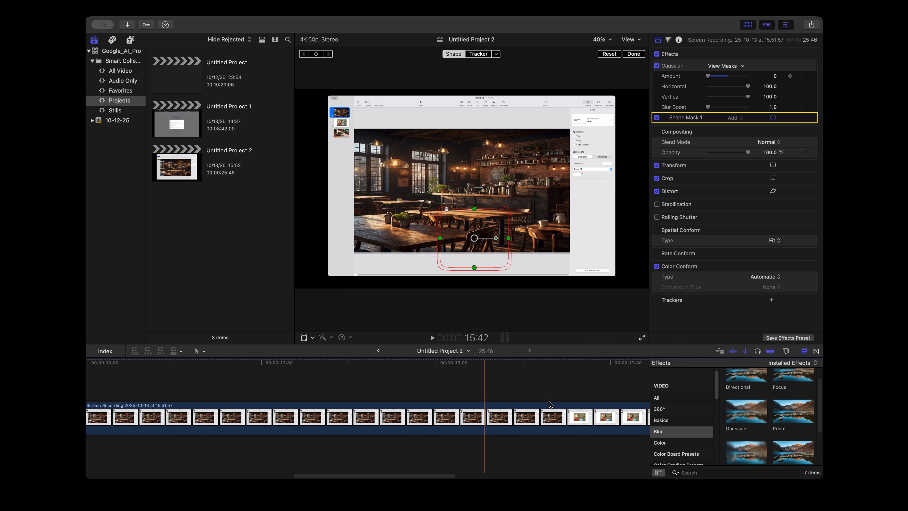
scroll(358, 411, "right", 2)
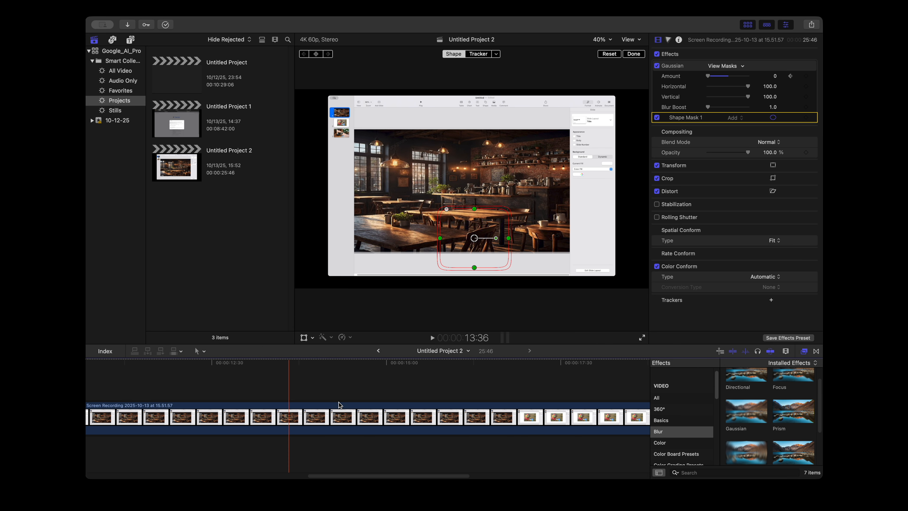
scroll(443, 413, "right", 3)
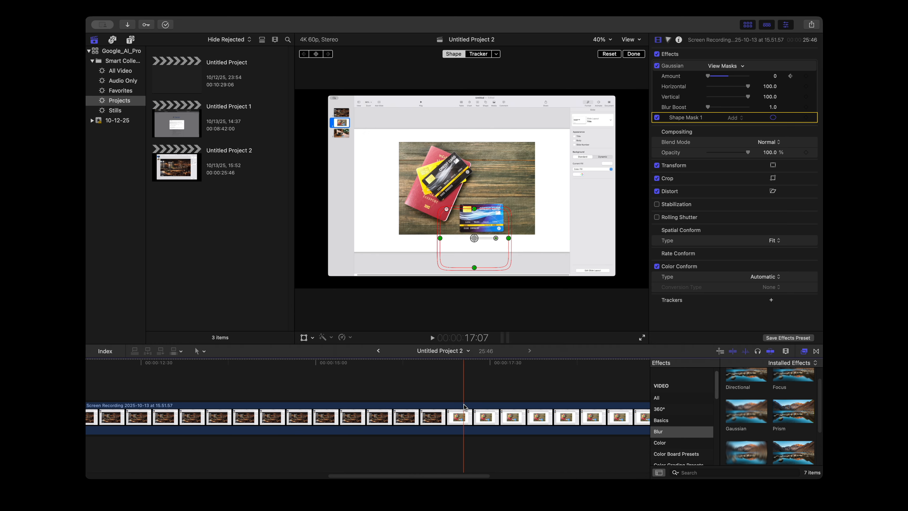
left_click(487, 416)
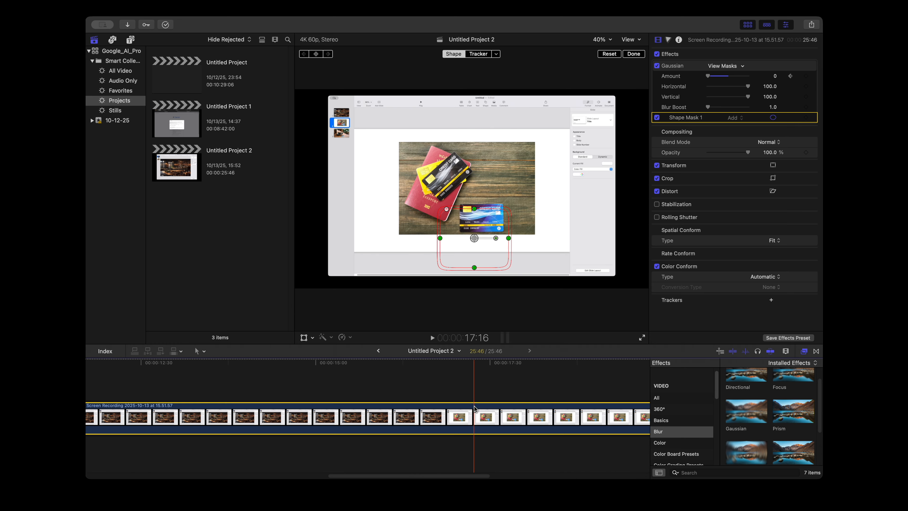
left_click(455, 391)
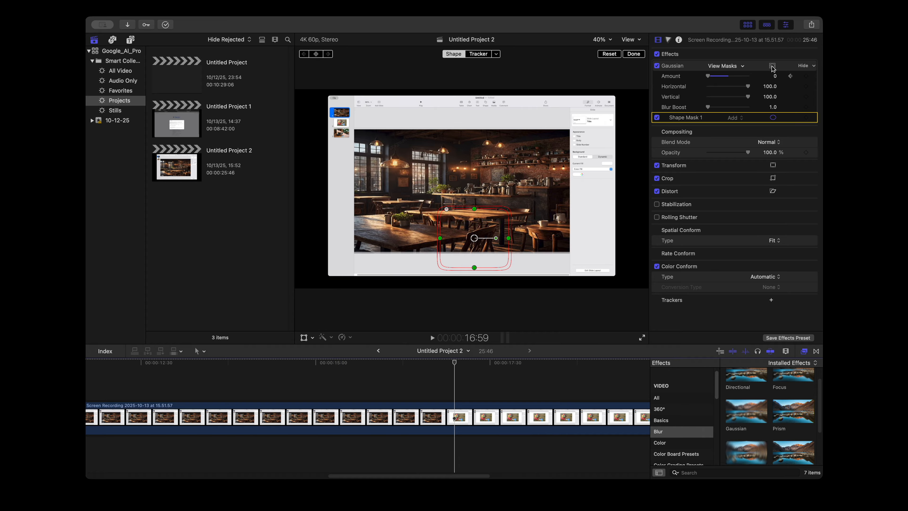
Try adding a second shape mask to the existing Gaussian effect, shrinking it and positioning it over the black credit card.
left_click(772, 67)
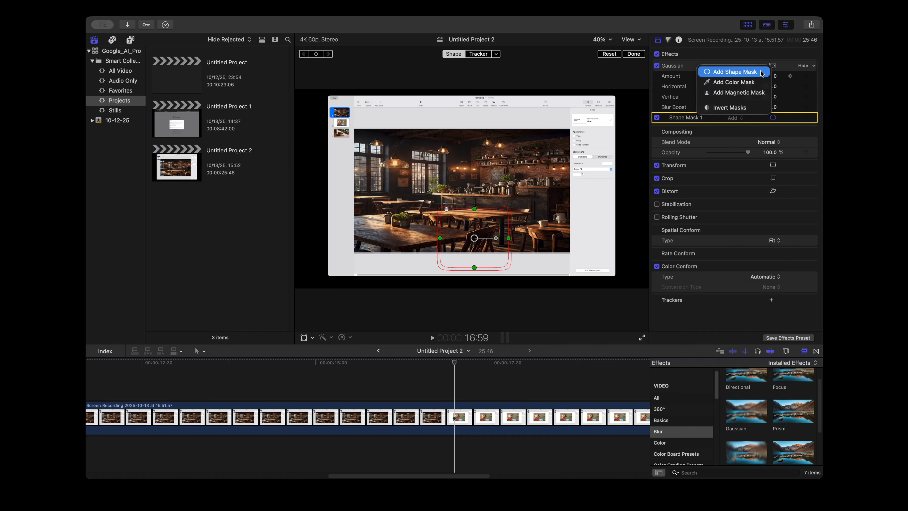
left_click(762, 73)
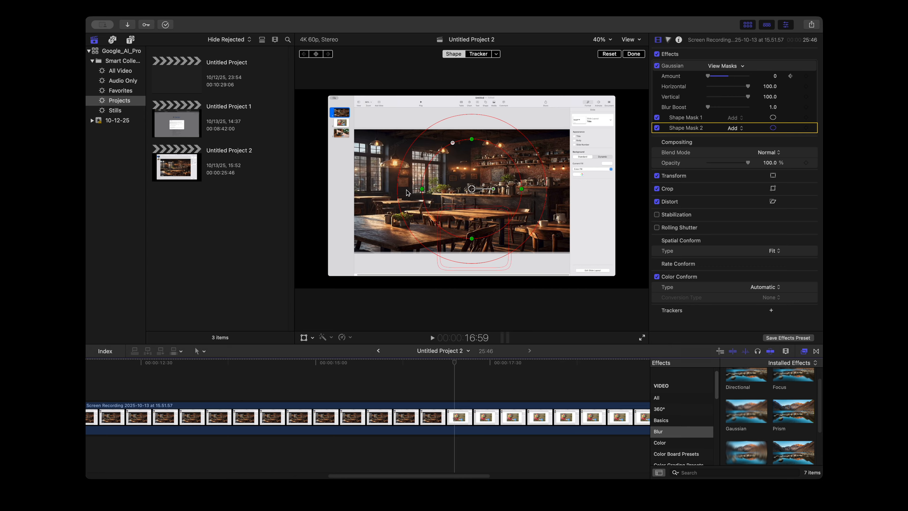
left_click_drag(422, 191, 446, 190)
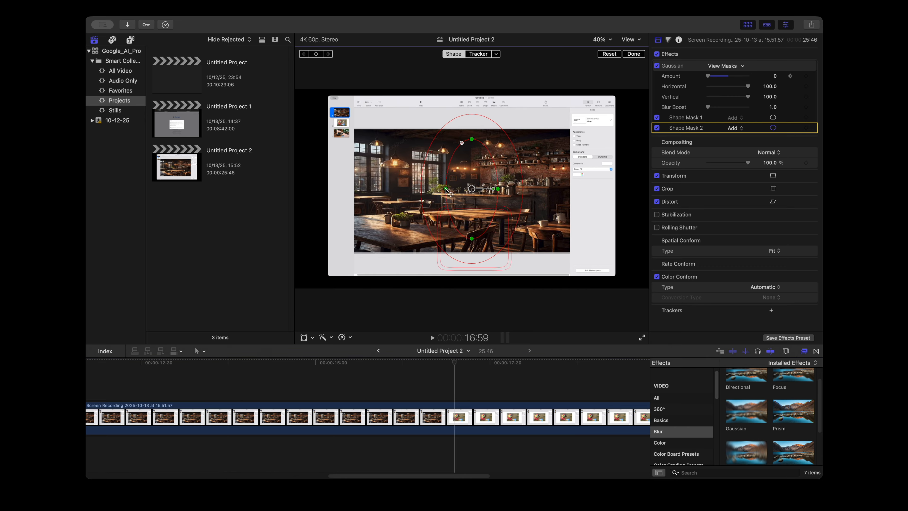
left_click_drag(473, 140, 472, 172)
scroll(497, 388, "right", 3)
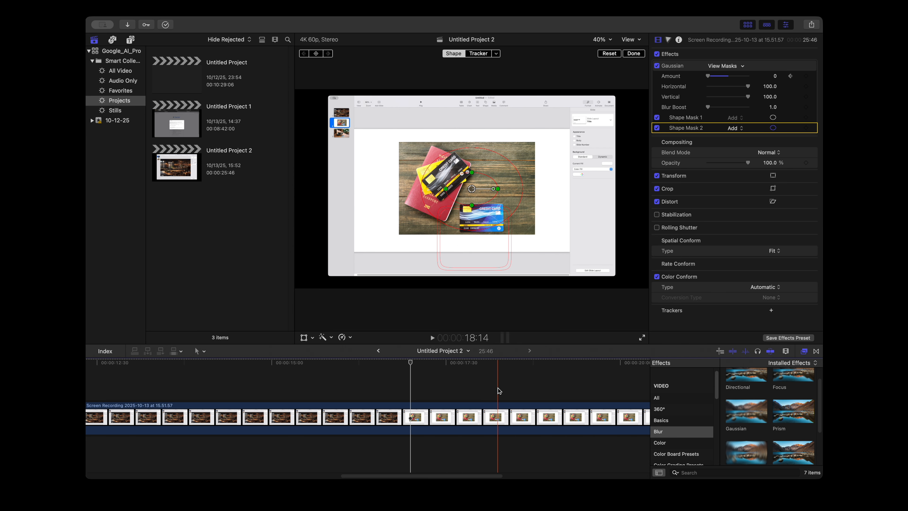
left_click(422, 388)
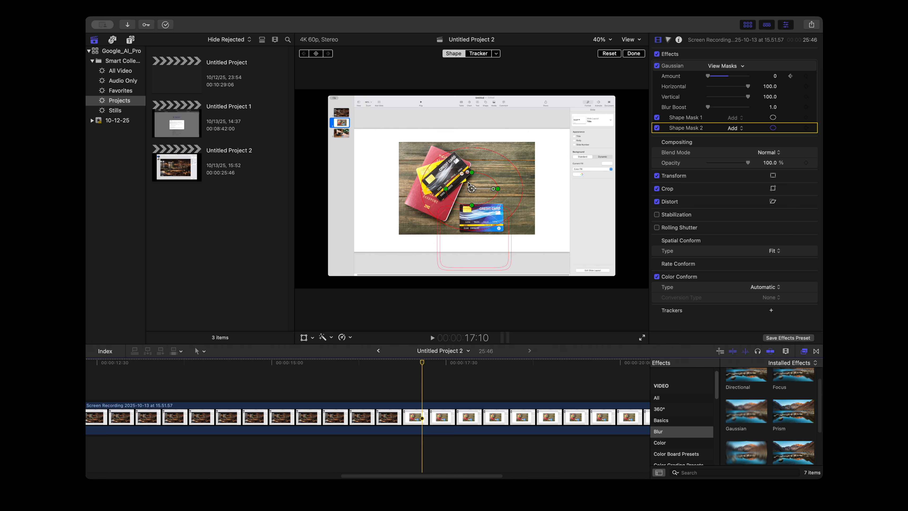
left_click_drag(468, 184, 432, 169)
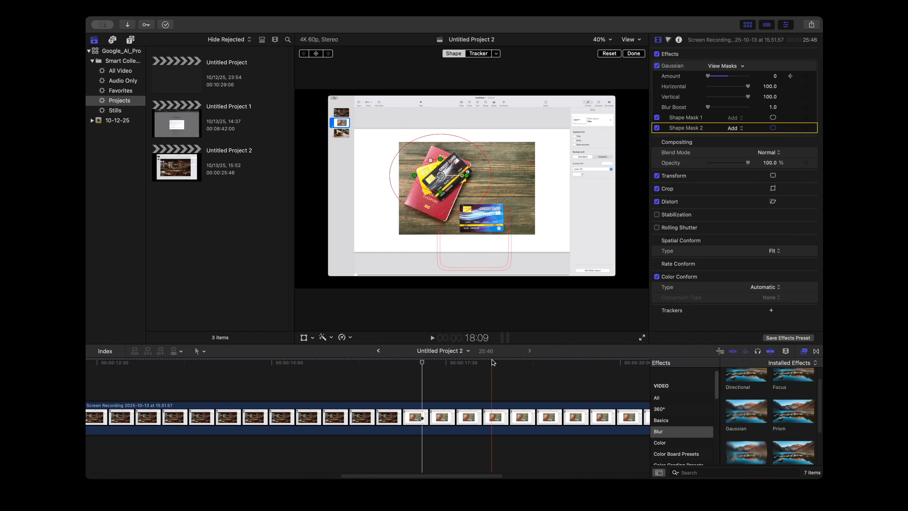
Review the first scene's blur and delete Shape Mask 2 from the Gaussian effect.
scroll(342, 393, "left", 15)
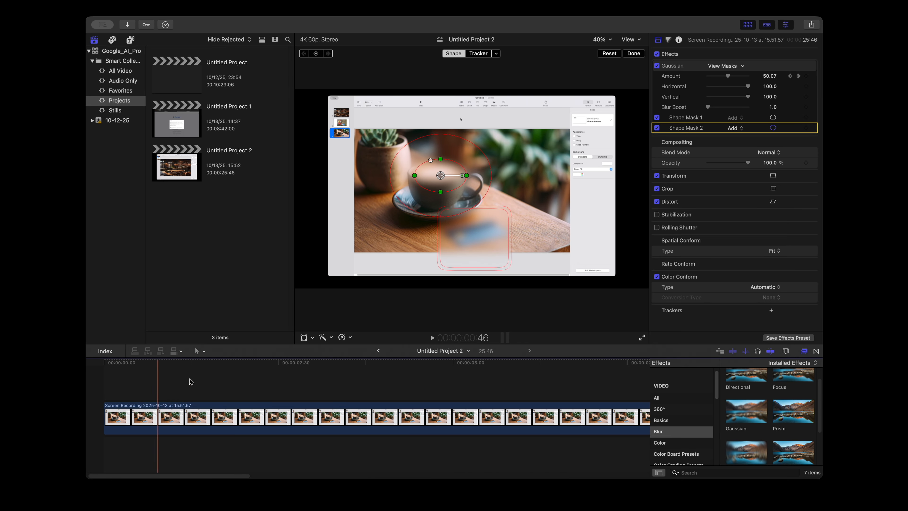
scroll(278, 383, "right", 3)
scroll(279, 383, "right", 6)
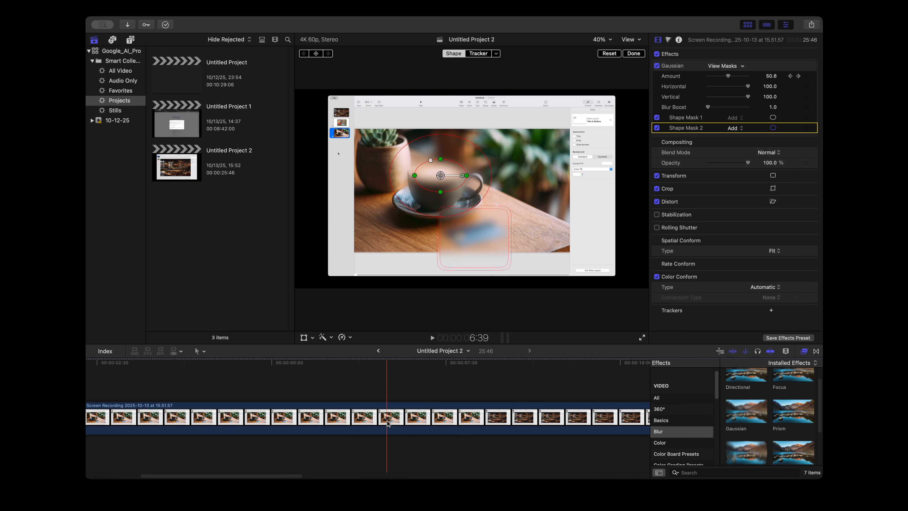
scroll(464, 416, "right", 20)
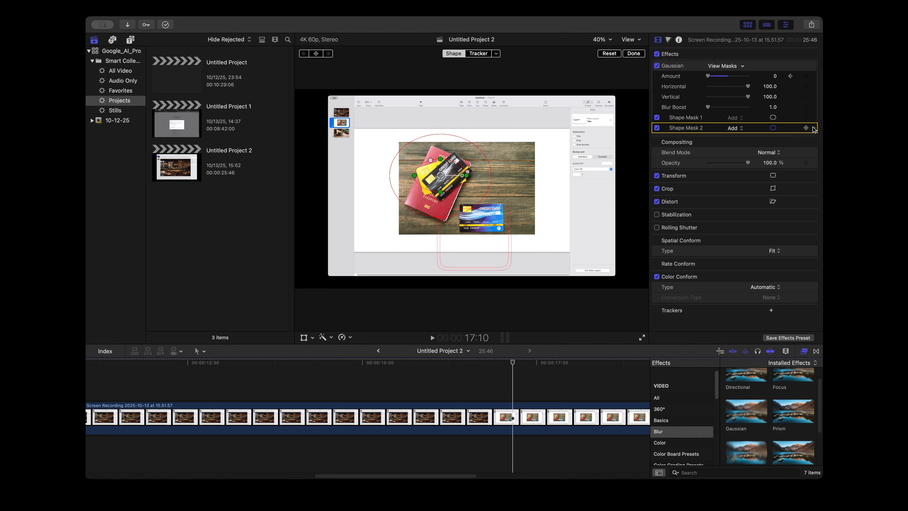
left_click(813, 128)
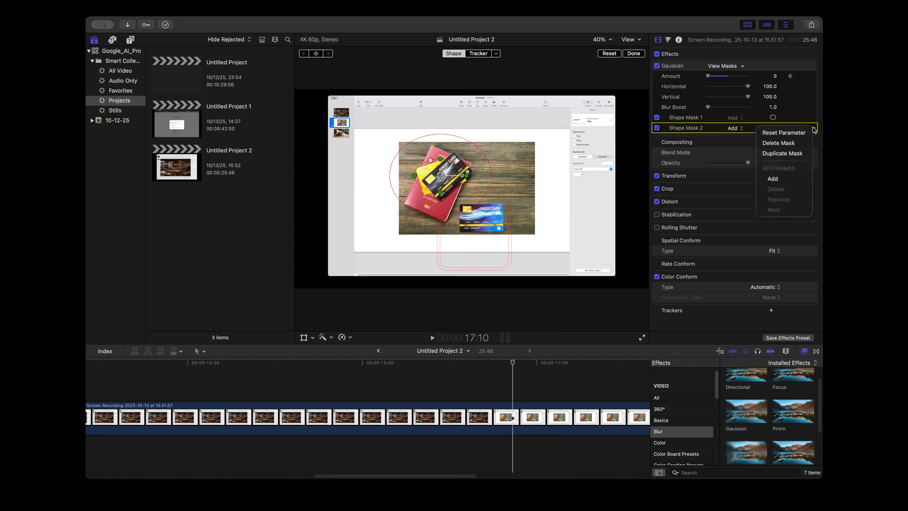
left_click(807, 143)
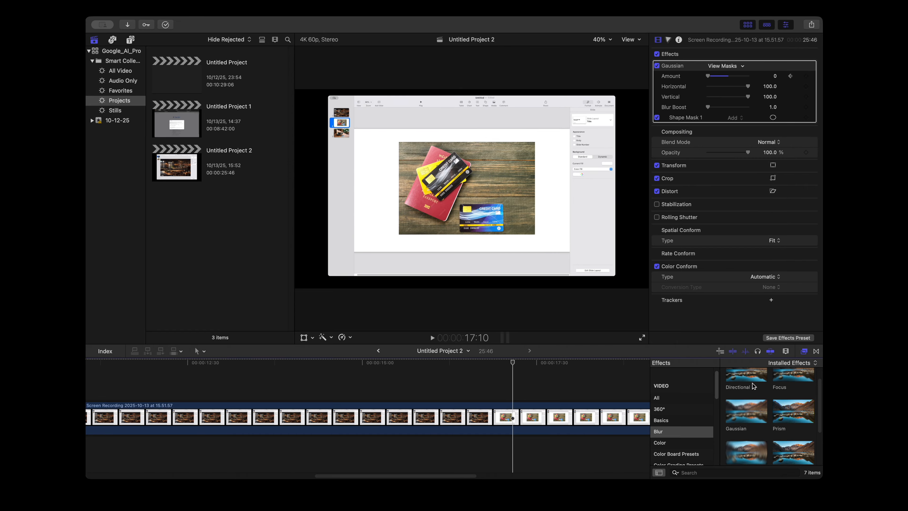
Apply a second Gaussian effect to the clip and delete its magnetic mask.
left_click_drag(742, 412, 553, 188)
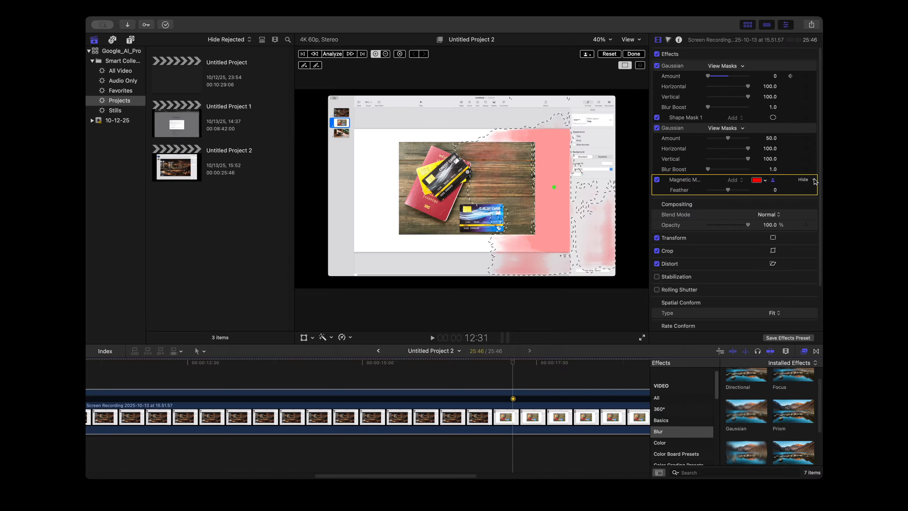
left_click(814, 180)
left_click(807, 199)
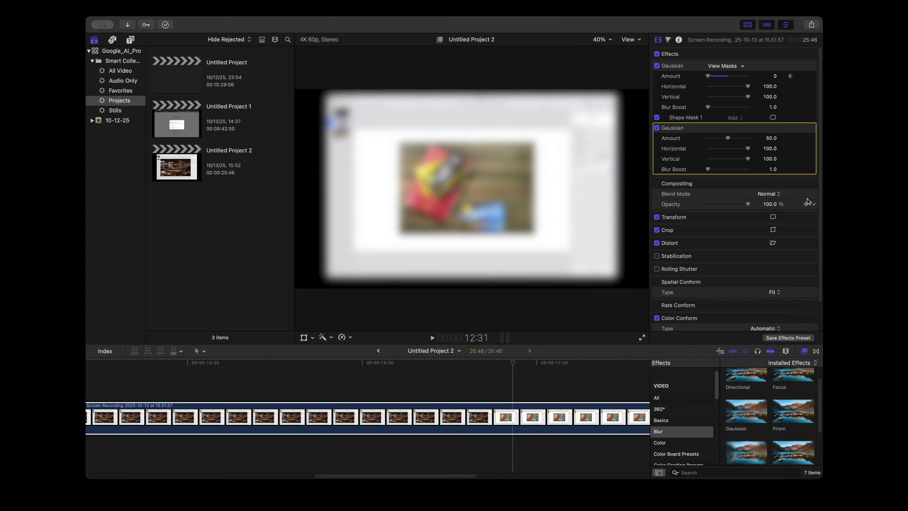
Rename the first Gaussian effect as 1stscnecard.
double_click(681, 65)
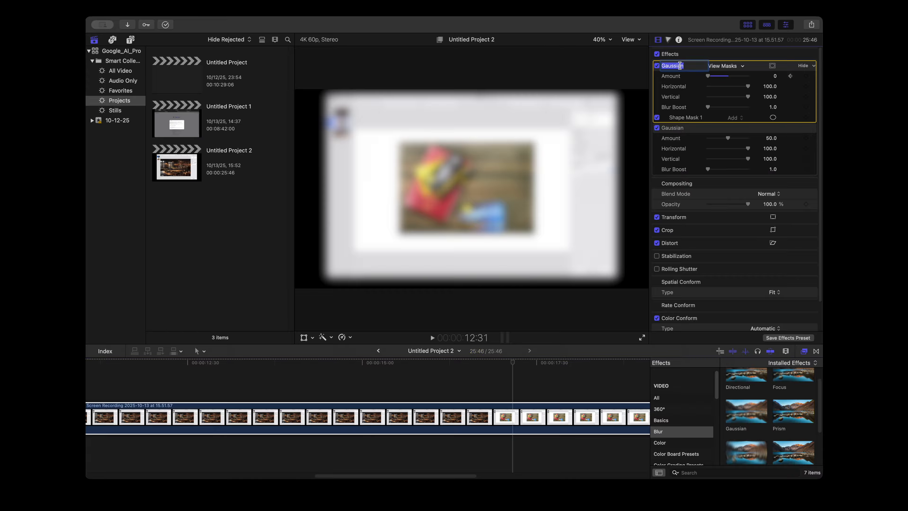
key("Right")
type("st")
type("ceneca")
key("super+a")
type("rd")
key("BackSpace")
key("BackSpace")
key("BackSpace")
key("super+a")
key("BackSpace")
Rename the second Gaussian effect as 3rdscncard.
double_click(675, 129)
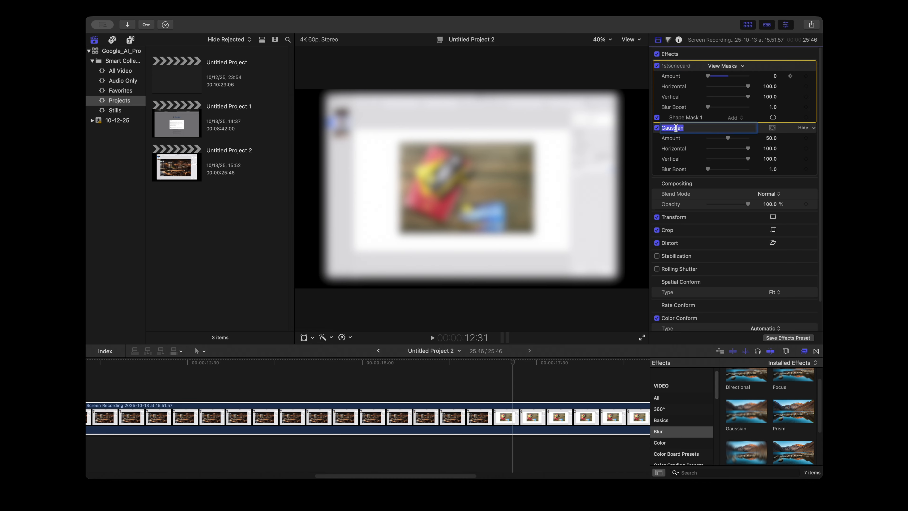
type("3rdscncard")
key("Return")
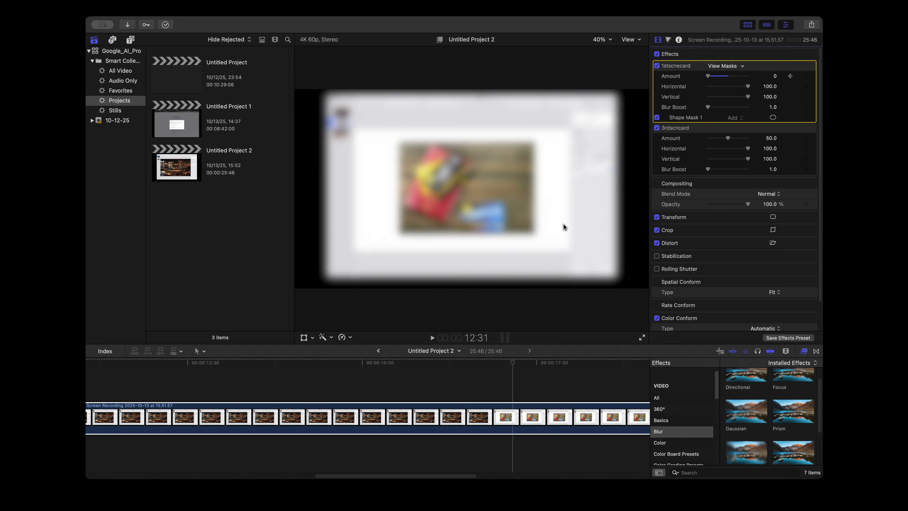
Add a shape mask to 3rdscncard and fit it as an upright rounded rectangle with a narrow feather over the black credit card.
left_click(772, 127)
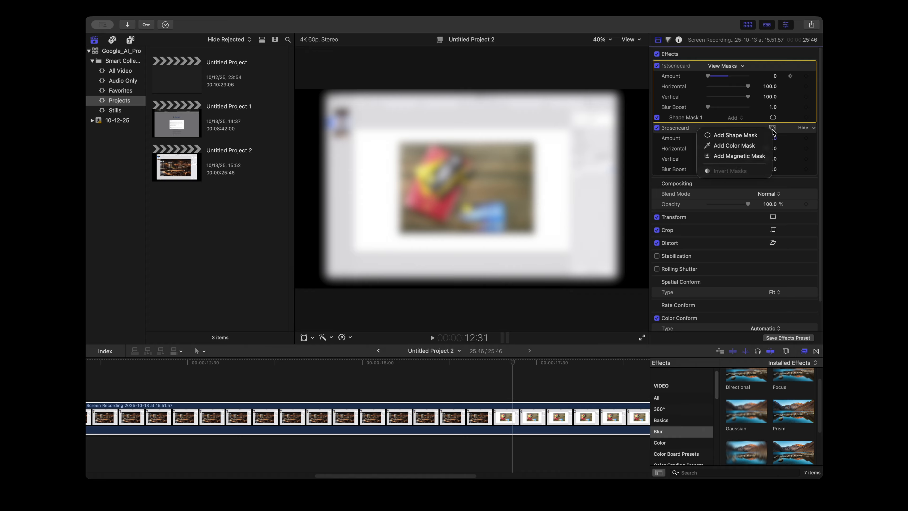
left_click(755, 135)
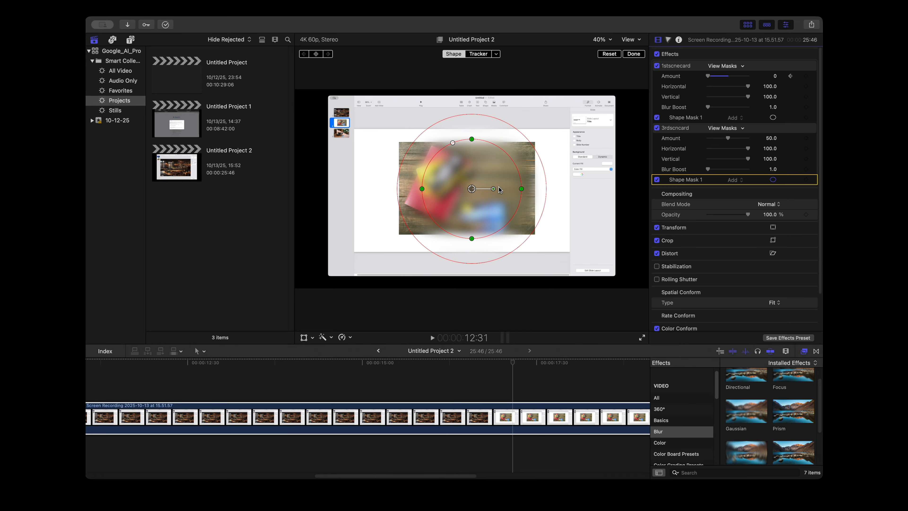
left_click_drag(495, 178, 466, 173)
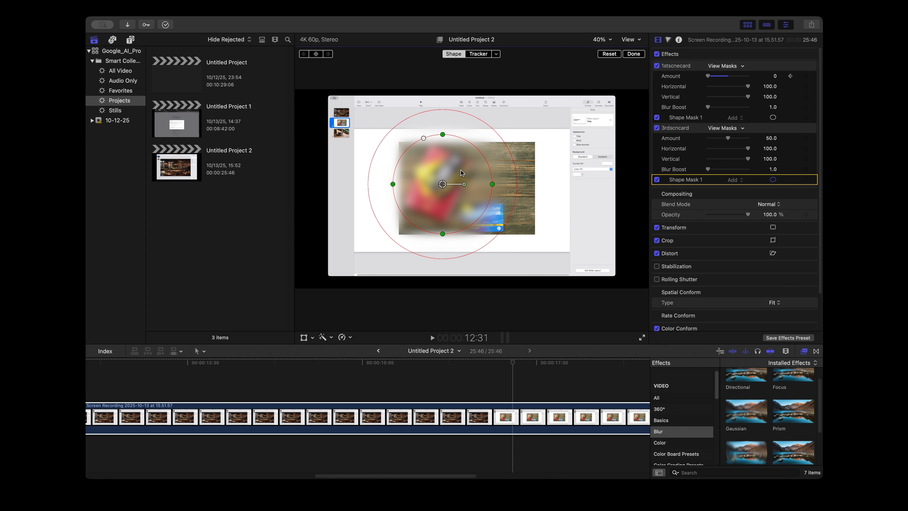
left_click_drag(442, 234, 443, 149)
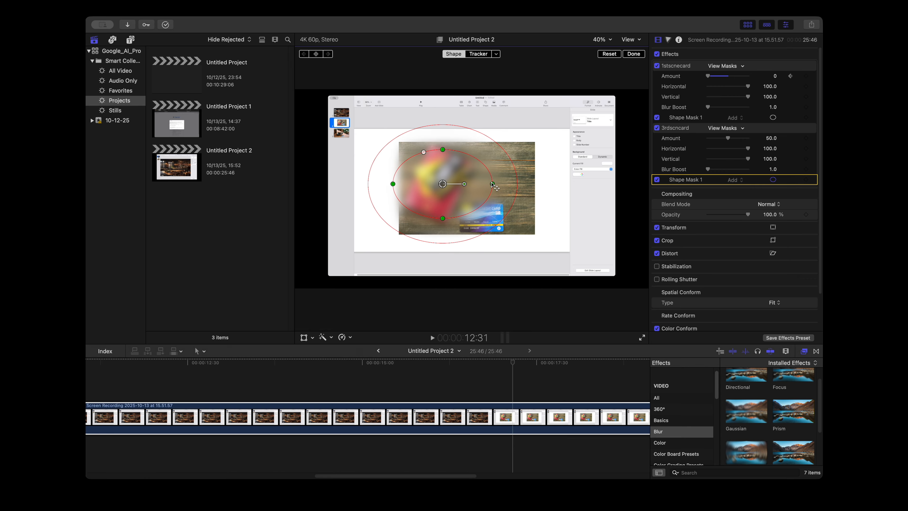
left_click_drag(492, 184, 465, 183)
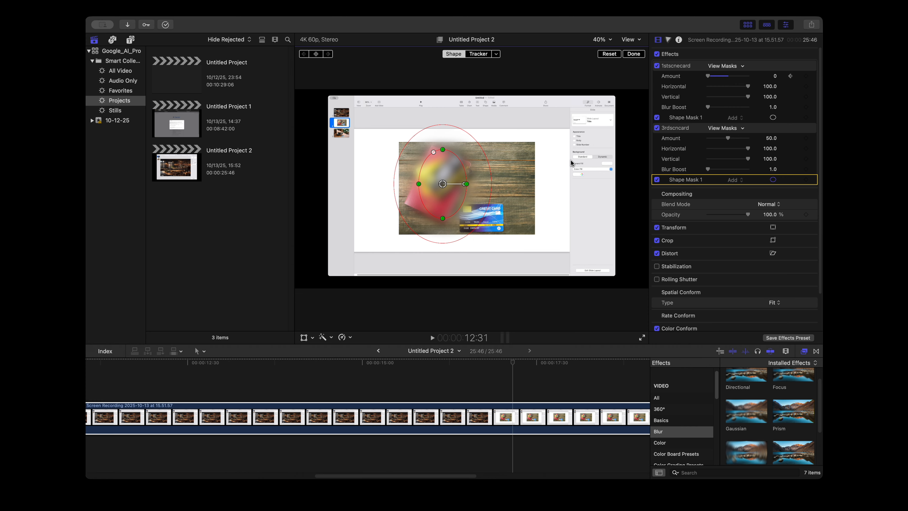
left_click_drag(433, 153, 424, 150)
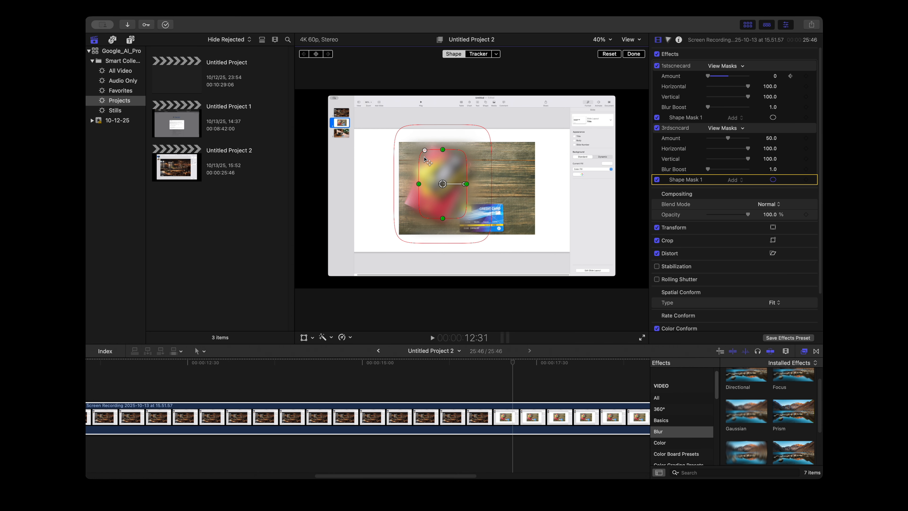
left_click_drag(456, 124, 462, 146)
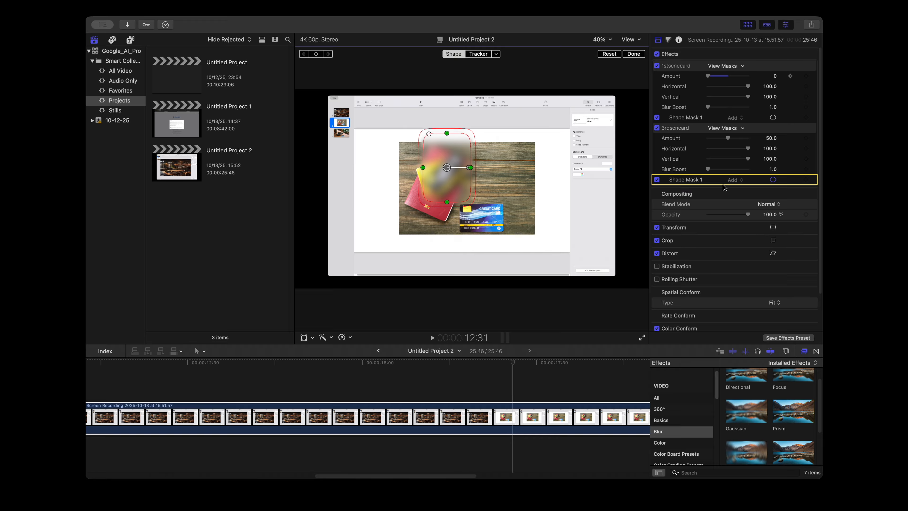
Duplicate the shape mask in 3rdscncard and fit one of the two masks as a low, wide rounded rectangle over the blue credit card.
left_click(814, 181)
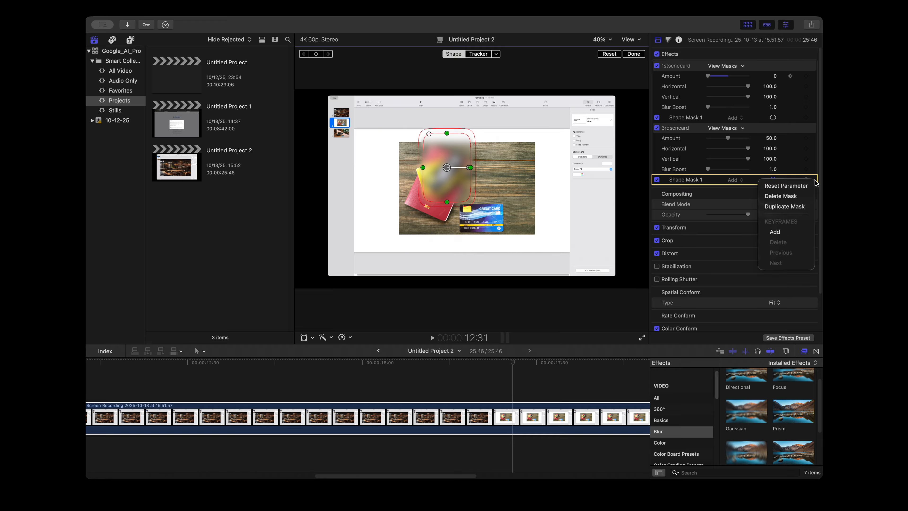
left_click(784, 206)
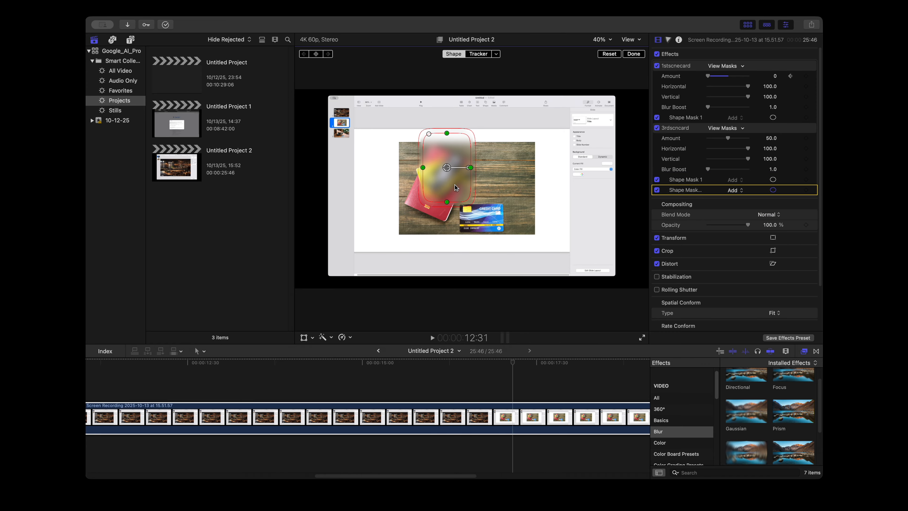
left_click_drag(454, 187, 468, 209)
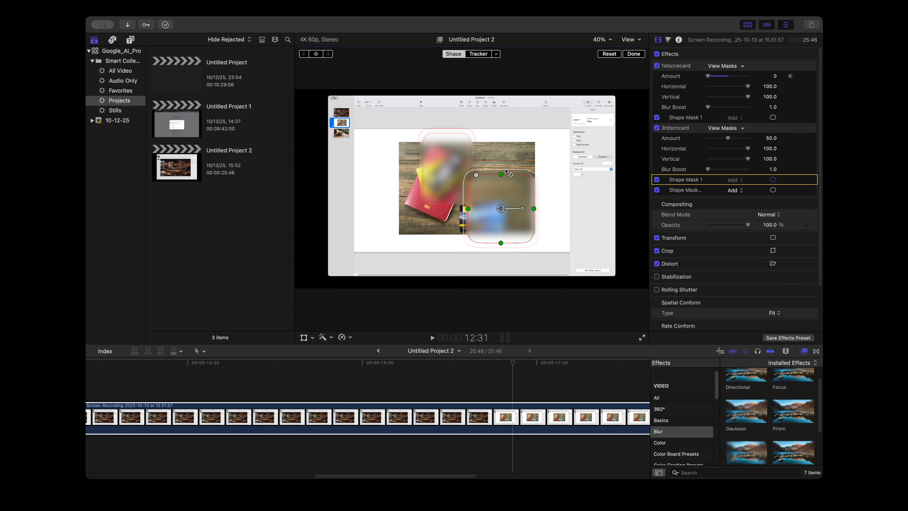
left_click_drag(501, 174, 500, 217)
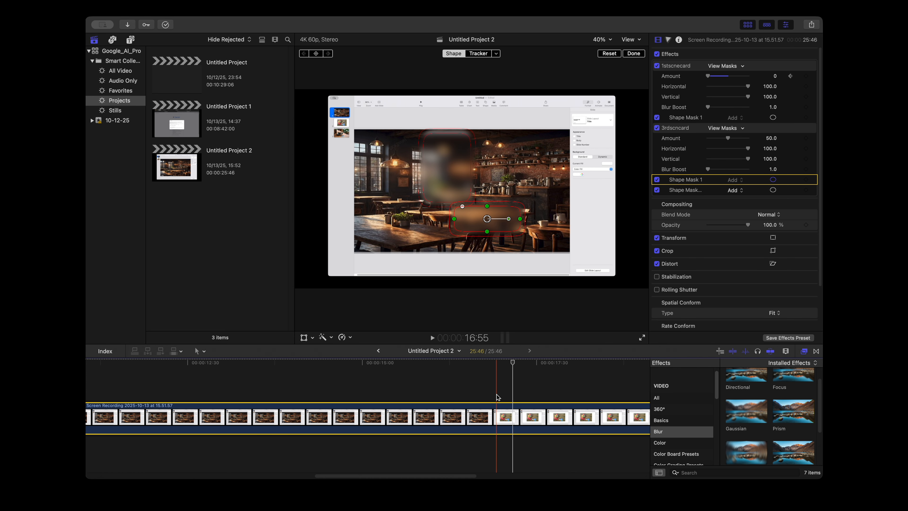
scroll(495, 394, "right", 5)
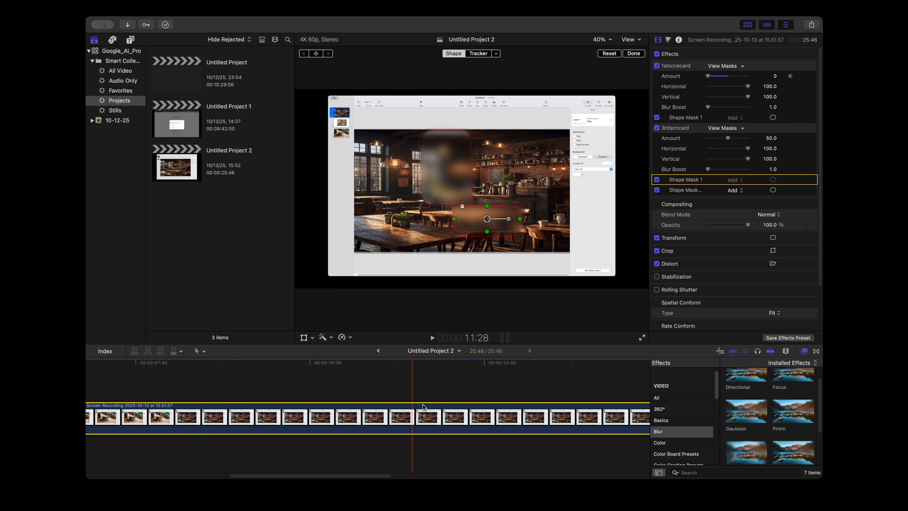
Keyframe the Amount of 3rdscncard at 0.01 around 16:55, just before the passport and credit card scene begins.
scroll(422, 407, "right", 3)
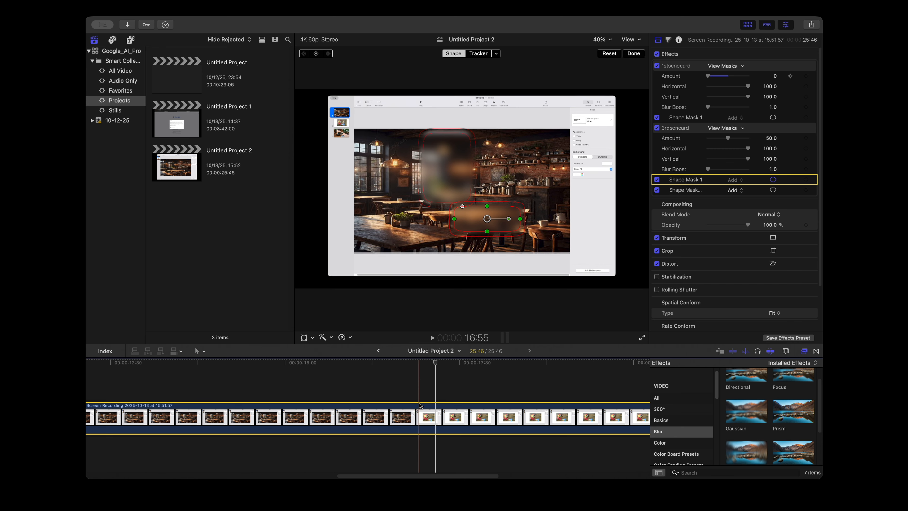
left_click(421, 385)
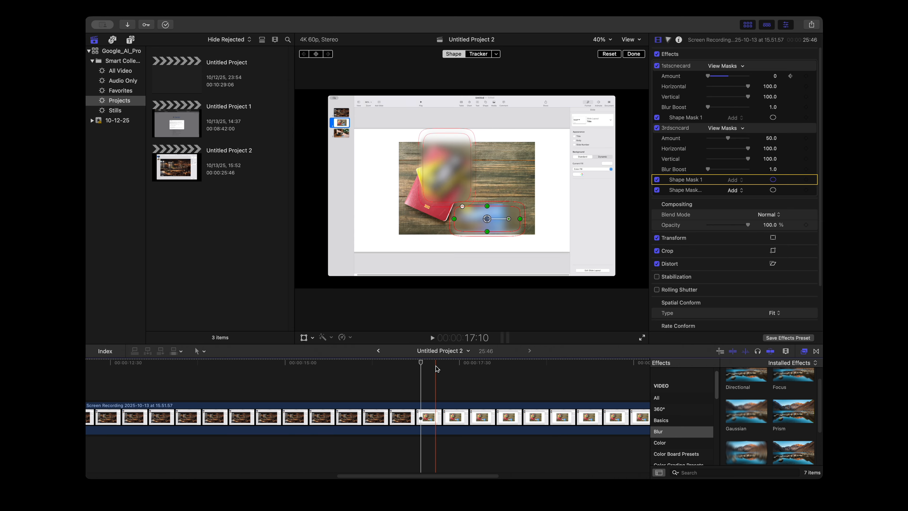
left_click(420, 362)
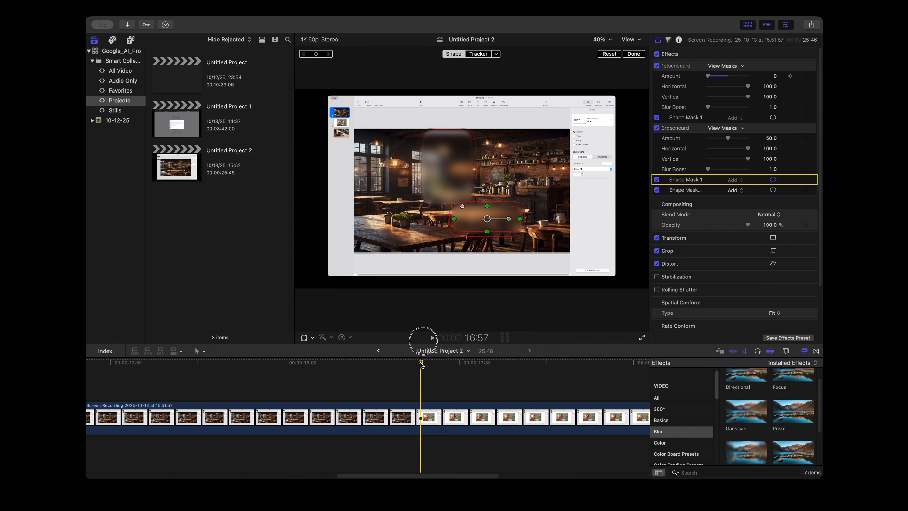
left_click_drag(421, 364, 419, 364)
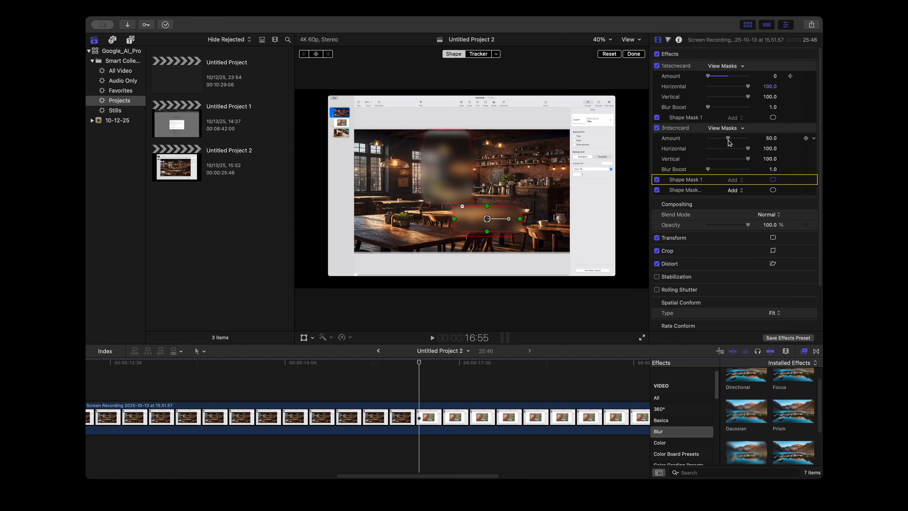
left_click_drag(728, 138, 690, 136)
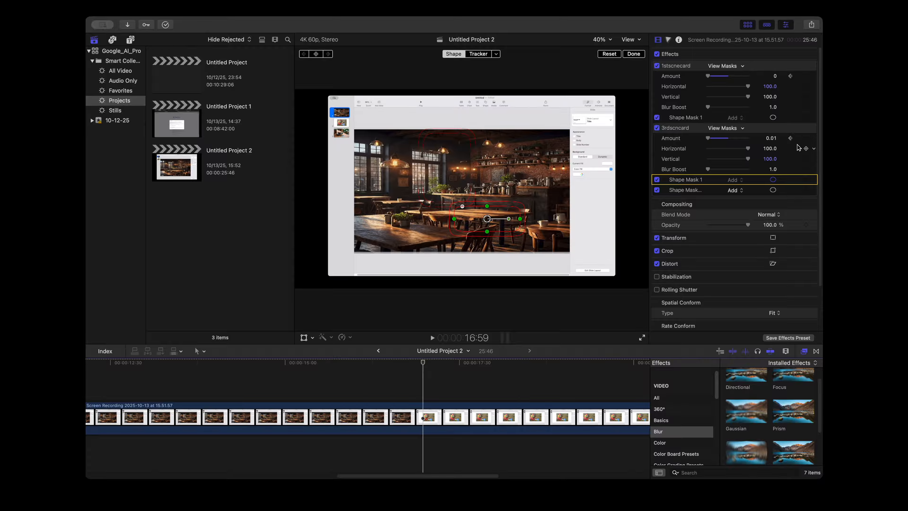
Add an Amount keyframe to 3rdscncard at 16:59 and raise its value to 64.51.
left_click(806, 138)
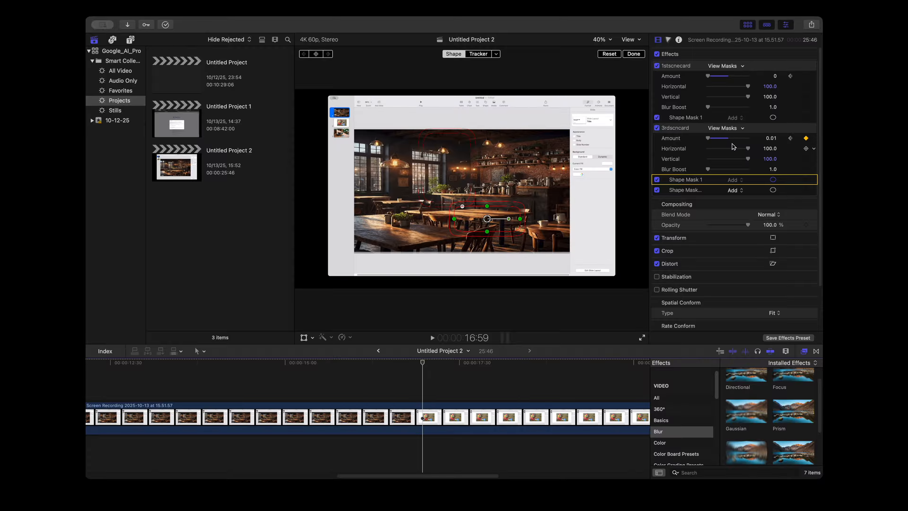
left_click(716, 139)
left_click_drag(717, 139, 734, 138)
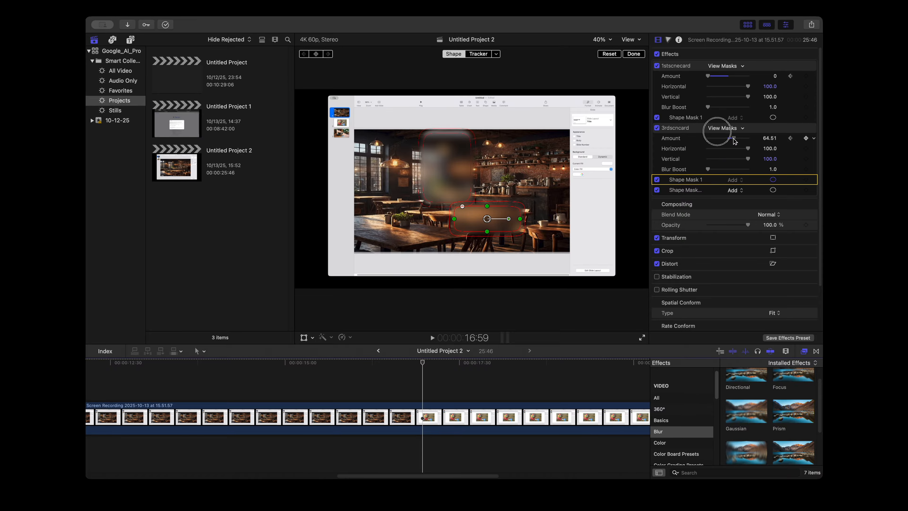
Play back the transition into the third scene from 15:25 to check when the card blur starts.
left_click(314, 381)
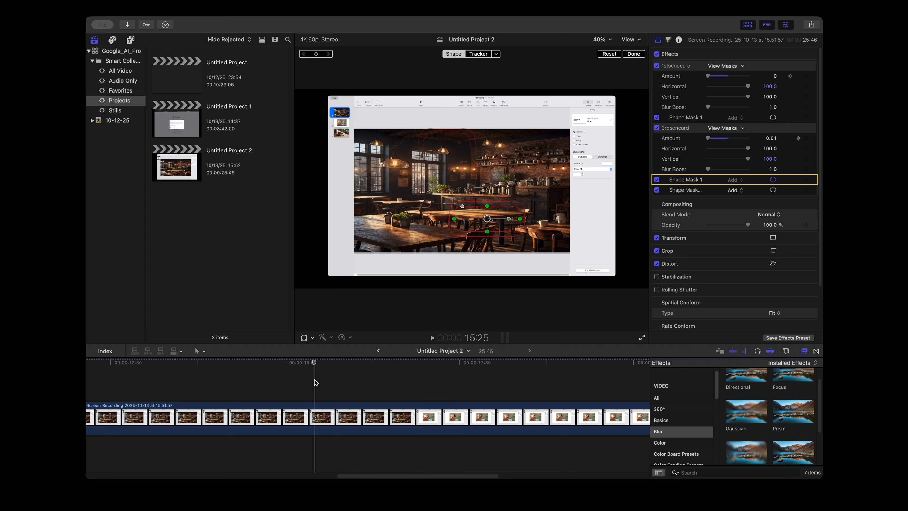
key("space")
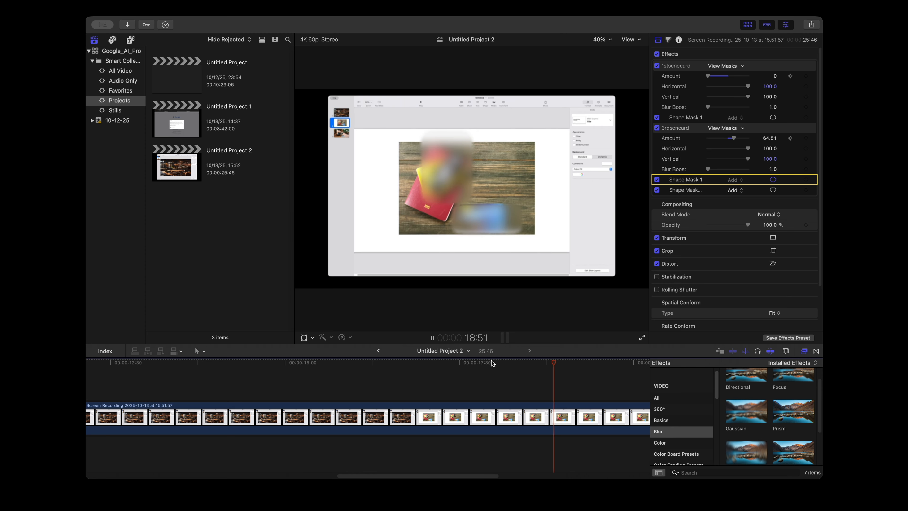
key("space")
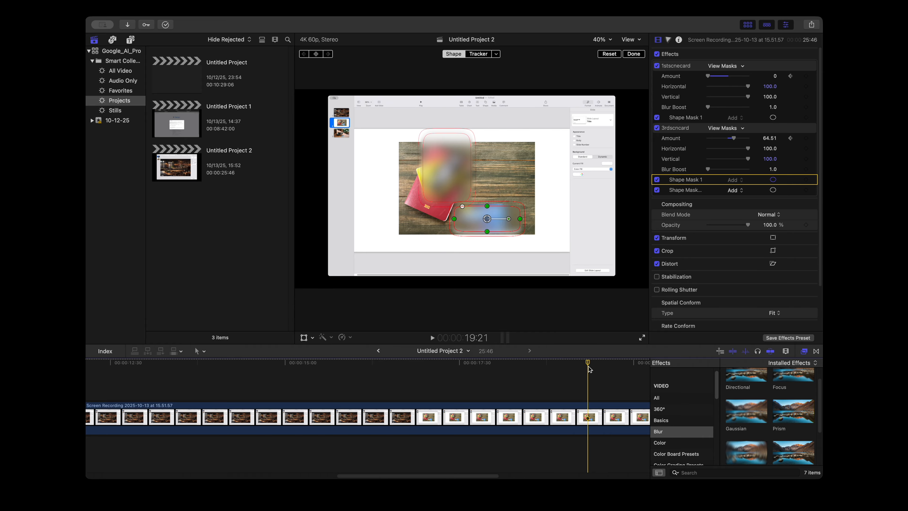
Add Amount keyframes to 3rdscncard near the clip's end at 25:36 and 25:41, setting the last one to 0.
left_click(486, 374)
left_click_drag(487, 375, 456, 382)
scroll(463, 384, "right", 10)
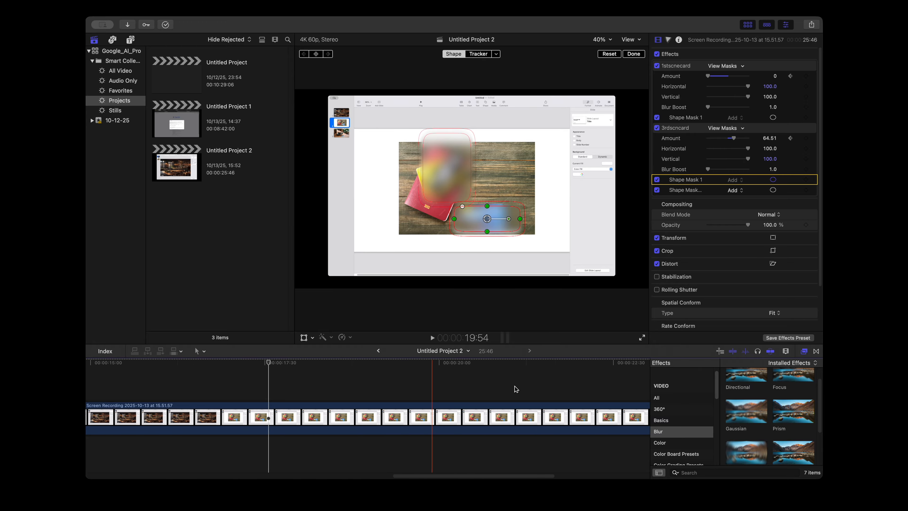
scroll(573, 397, "right", 15)
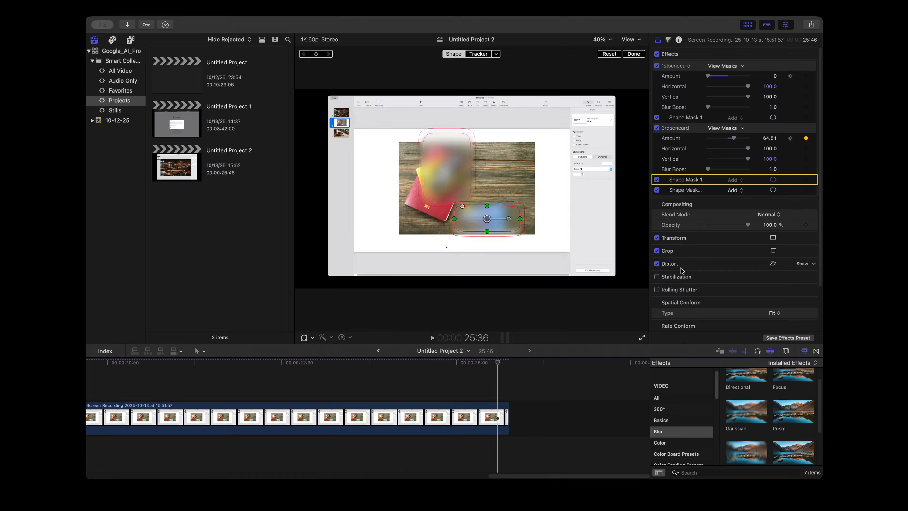
left_click(504, 387)
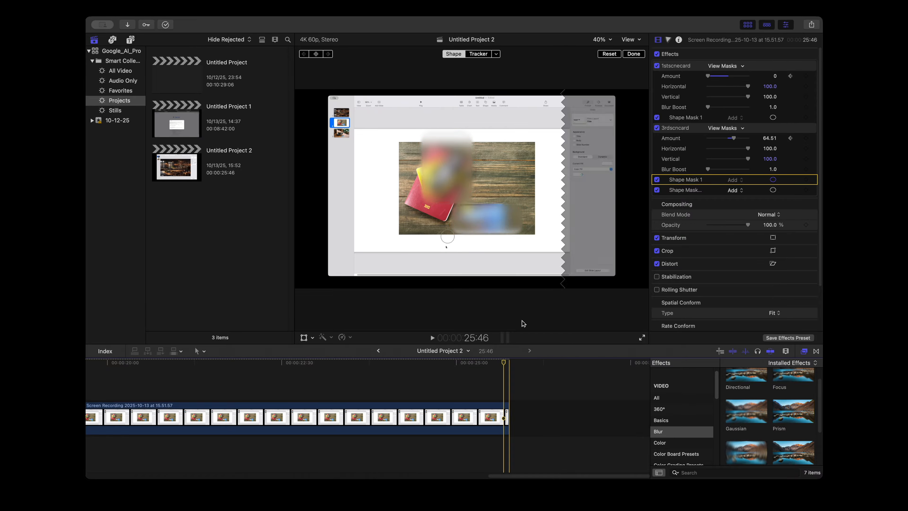
left_click(806, 139)
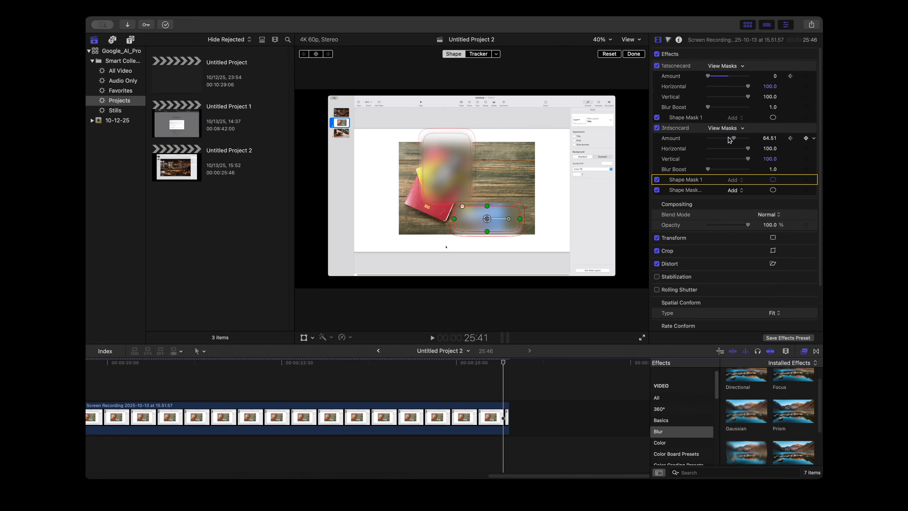
left_click_drag(732, 138, 675, 138)
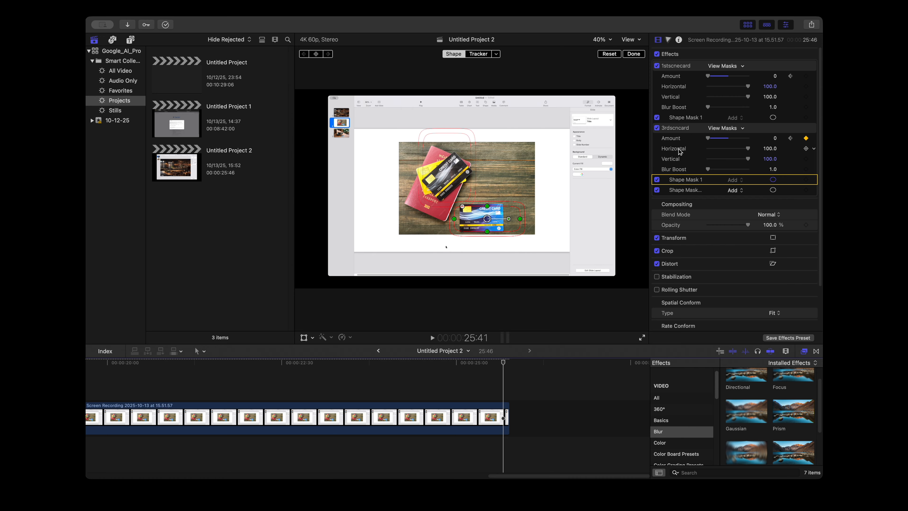
Play back the third scene from just before its start to the clip's end to check both card blurs.
scroll(575, 387, "left", 6)
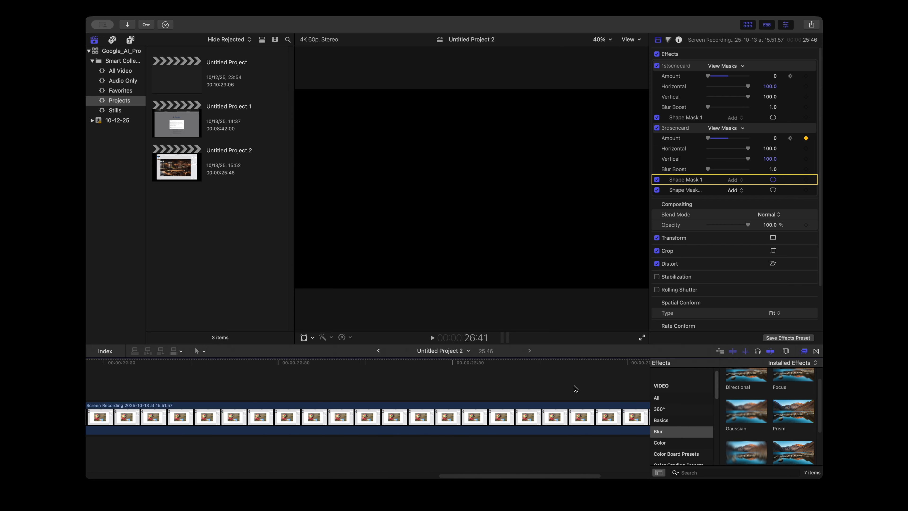
scroll(352, 390, "left", 3)
left_click(234, 361)
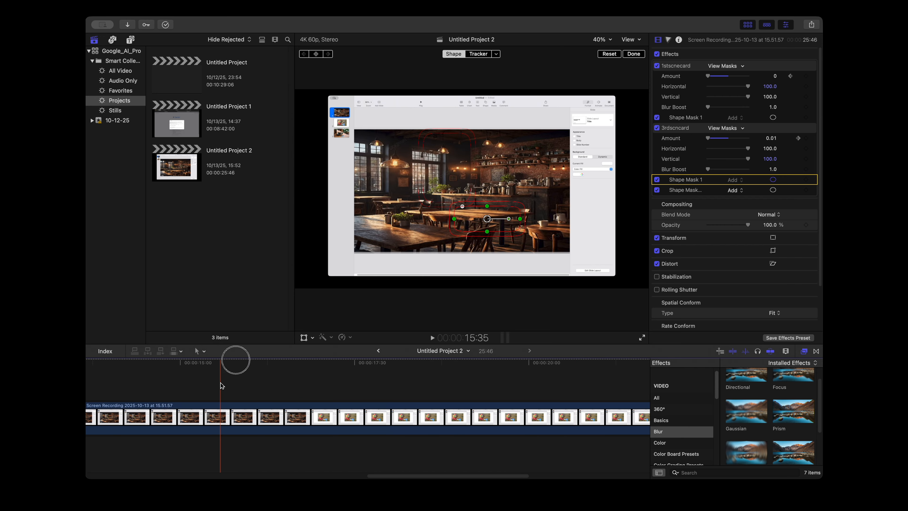
key("space")
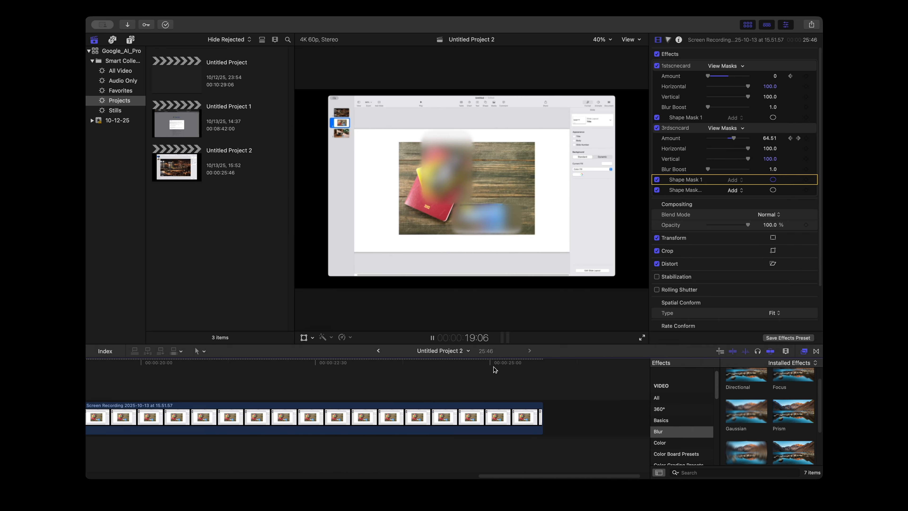
scroll(494, 367, "right", 1)
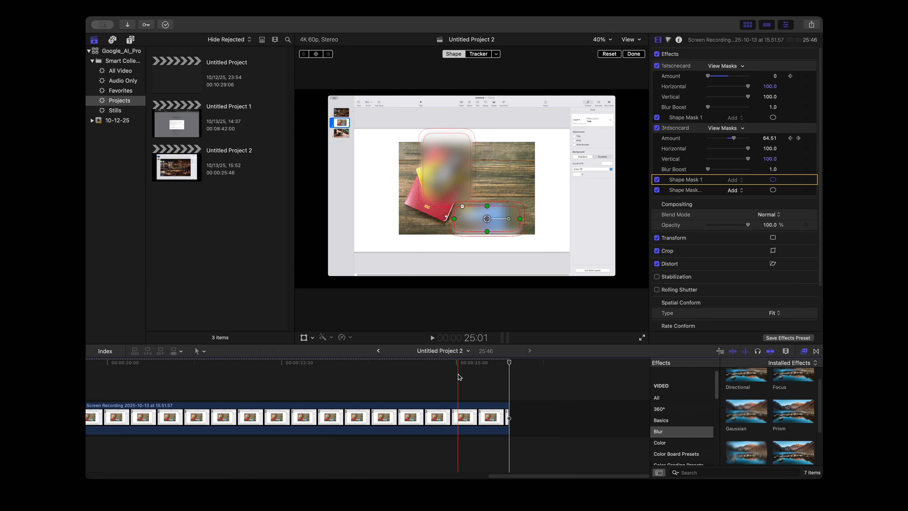
Disable Shape Mask 1, the blue card's mask, in 3rdscncard at 16:58.
scroll(459, 377, "left", 15)
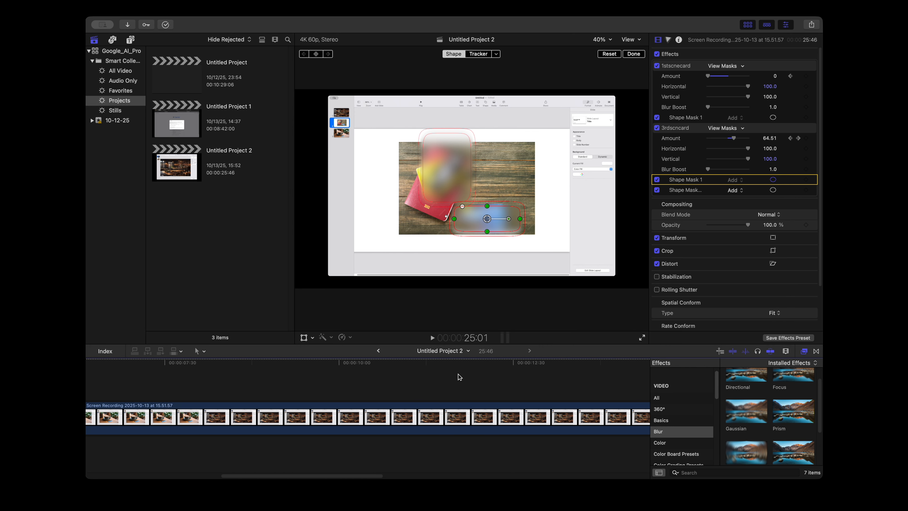
scroll(458, 374, "right", 12)
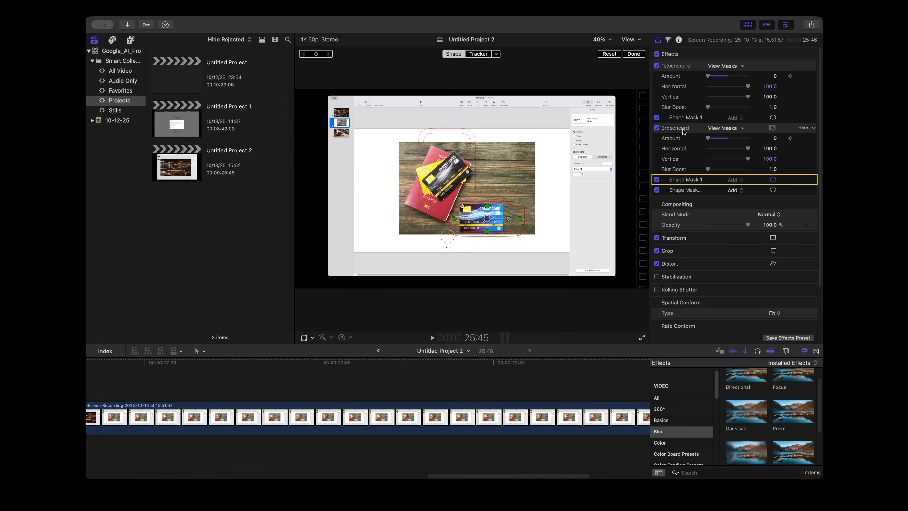
left_click(424, 437)
scroll(424, 438, "left", 5)
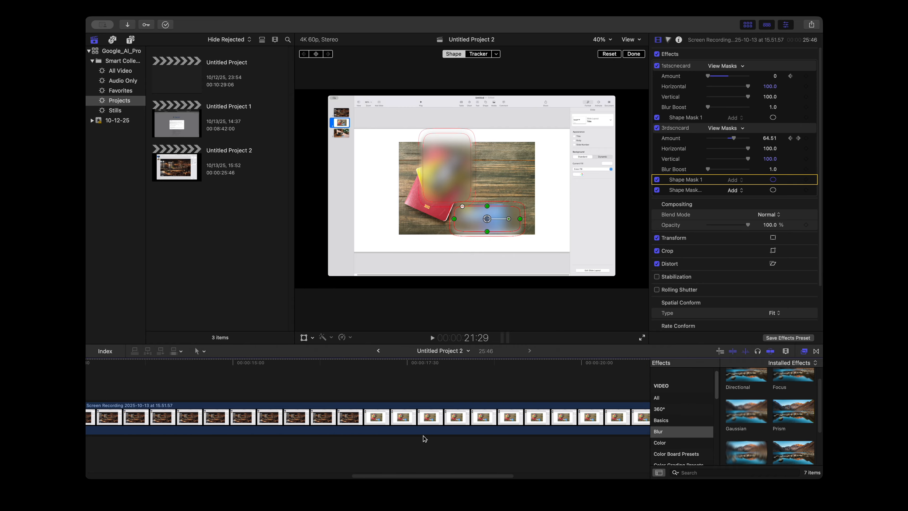
left_click(370, 411)
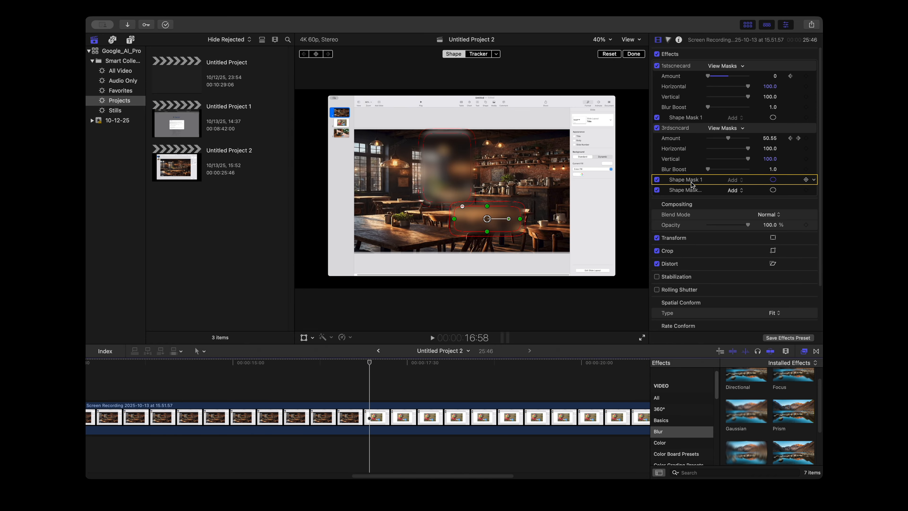
left_click(656, 180)
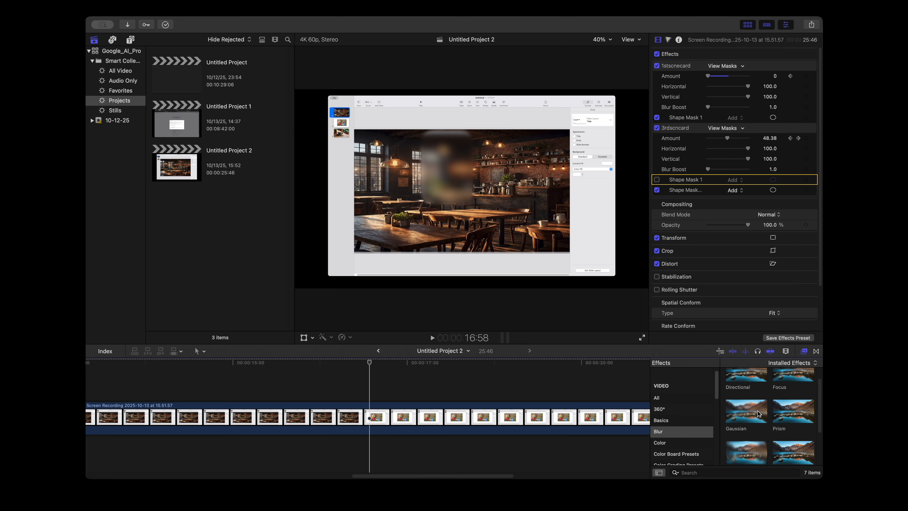
Add a third Gaussian effect to the clip and delete its magnetic mask.
left_click_drag(758, 413, 608, 261)
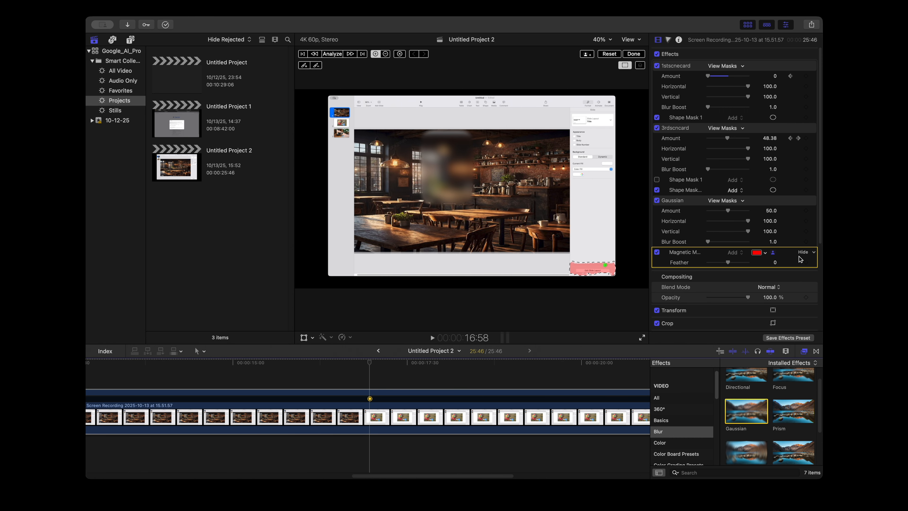
left_click(814, 263)
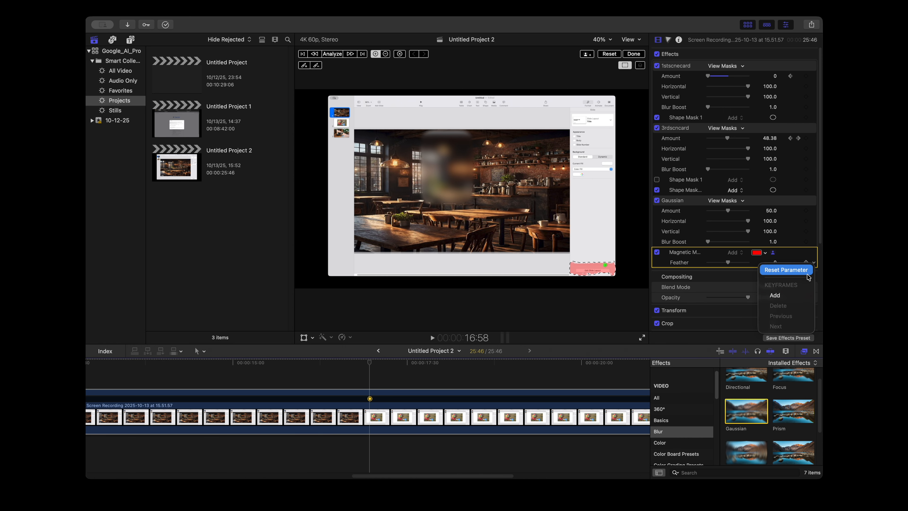
left_click(808, 272)
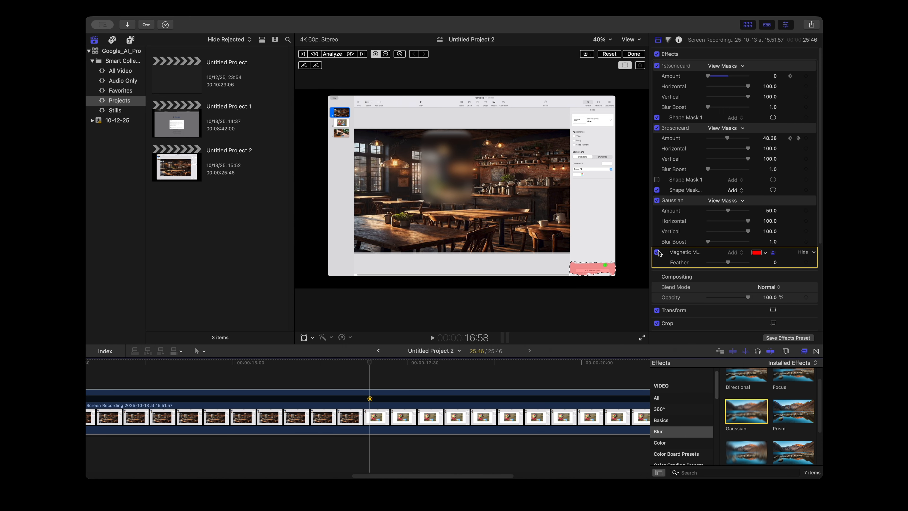
left_click(814, 253)
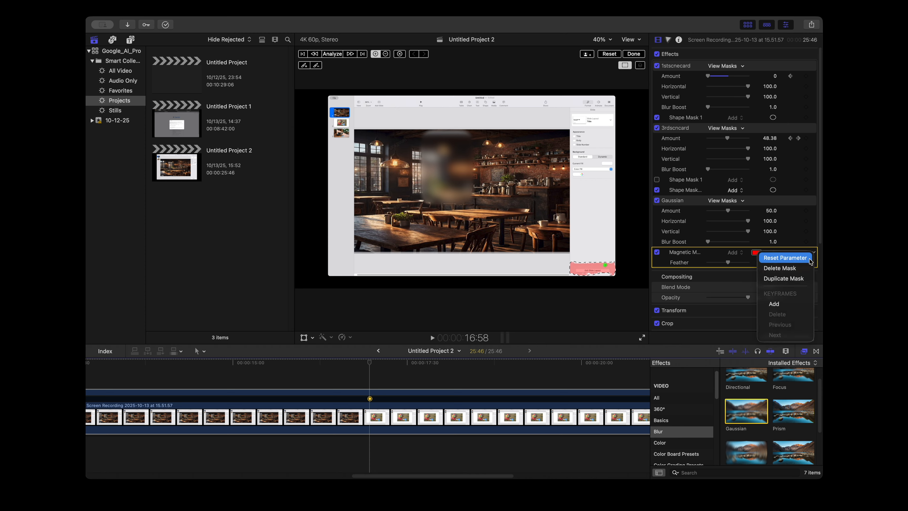
left_click(807, 266)
key("Delete")
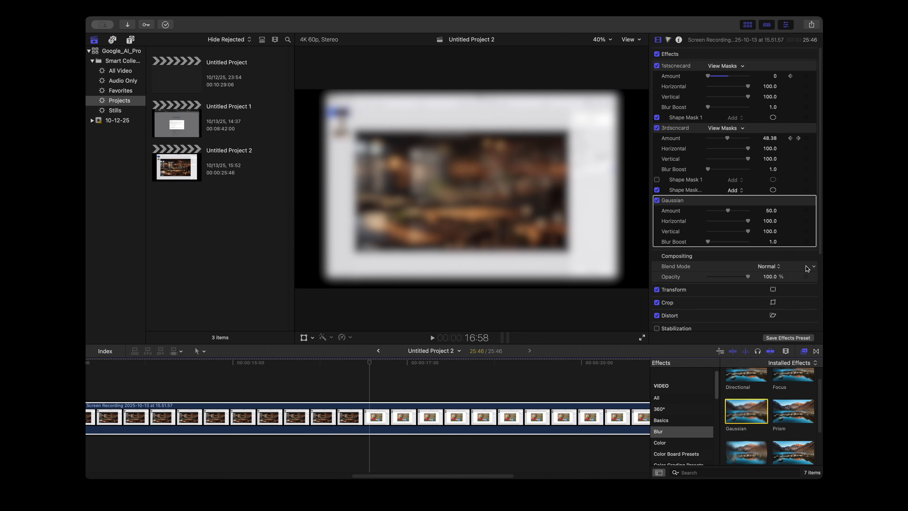
Add a shape mask to the third Gaussian effect and fit it as a wide rounded rectangle over the blue credit card.
left_click(772, 200)
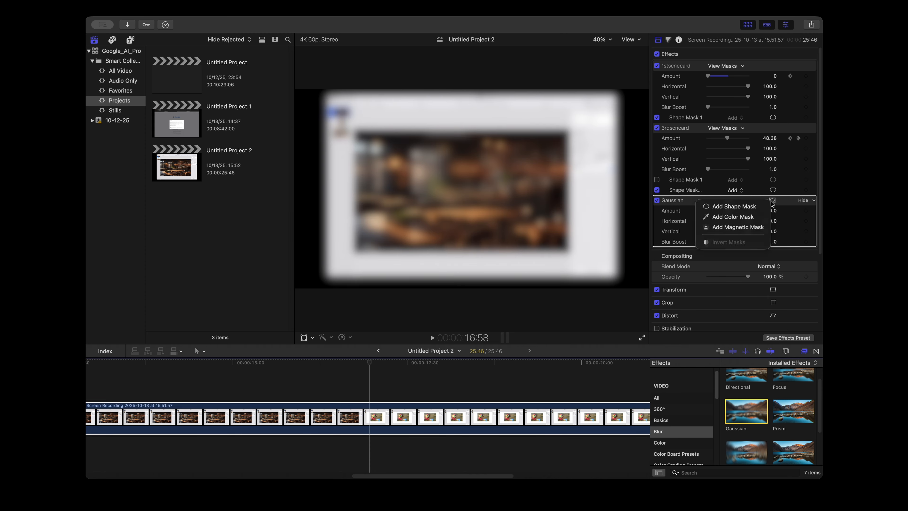
left_click(761, 210)
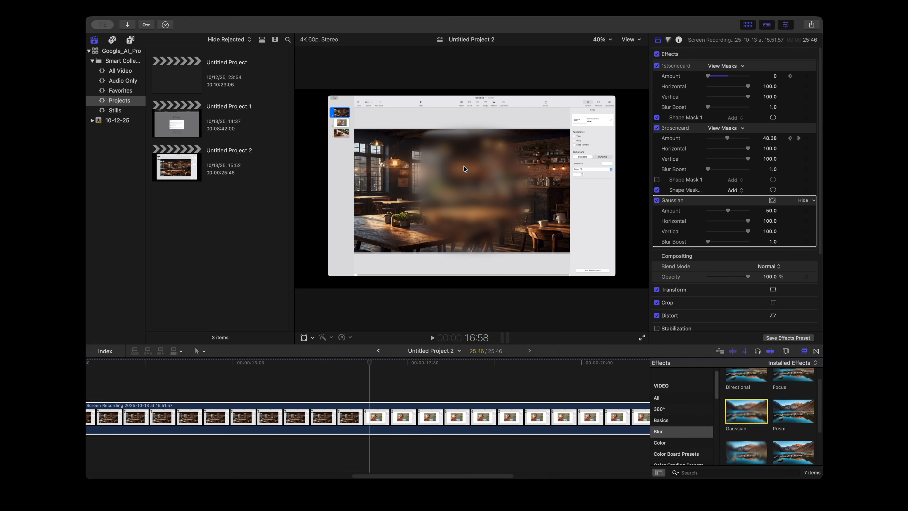
left_click(411, 390)
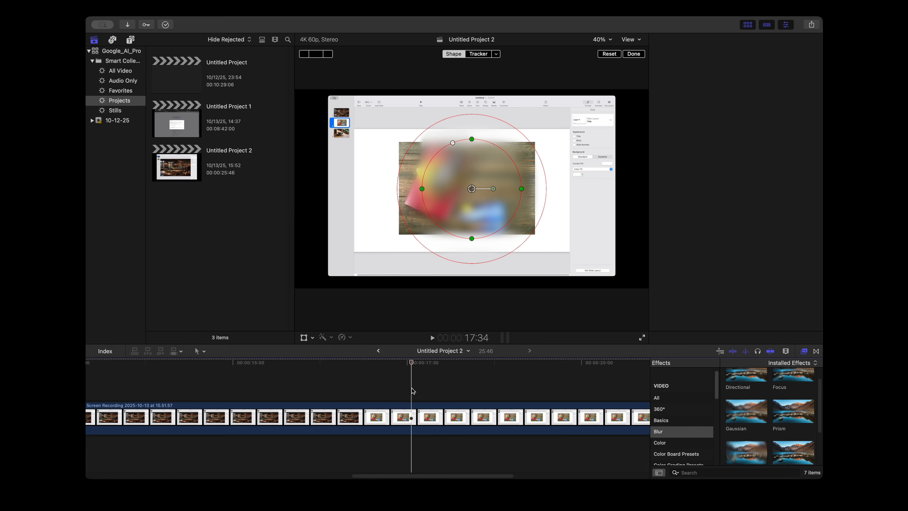
left_click_drag(472, 139, 438, 167)
mouse_move(519, 143)
left_mouse_down()
mouse_move(516, 161)
mouse_move(547, 248)
mouse_move(548, 228)
mouse_move(528, 224)
left_mouse_up()
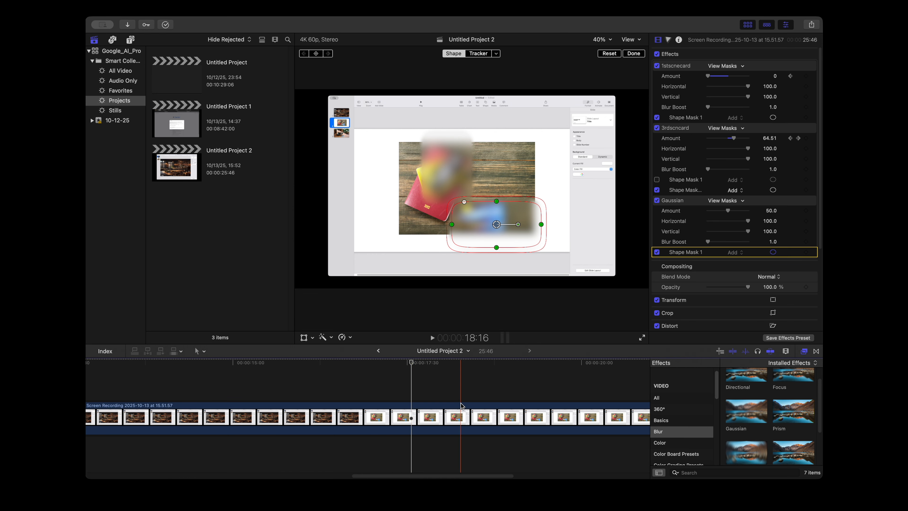
Add an Amount keyframe to the third Gaussian effect at 19:46 and set it to 0.
scroll(465, 404, "right", 5)
left_click(418, 404)
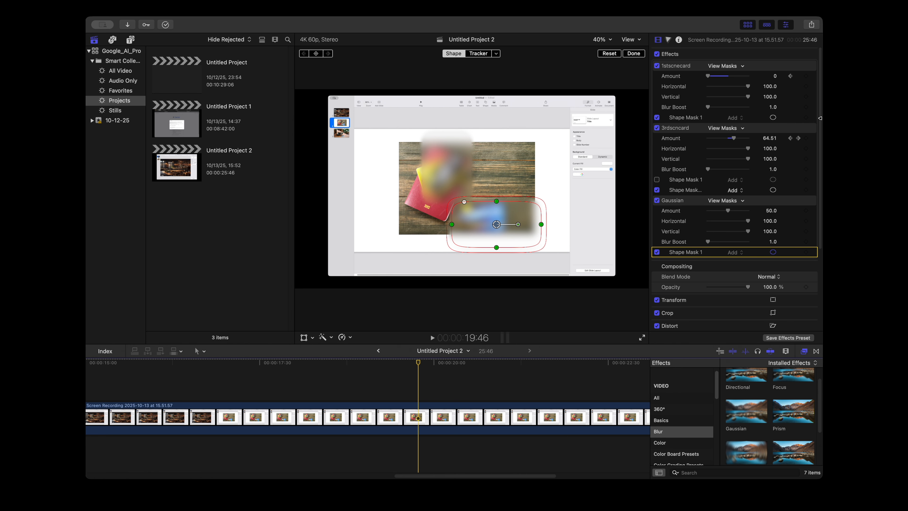
left_click(806, 212)
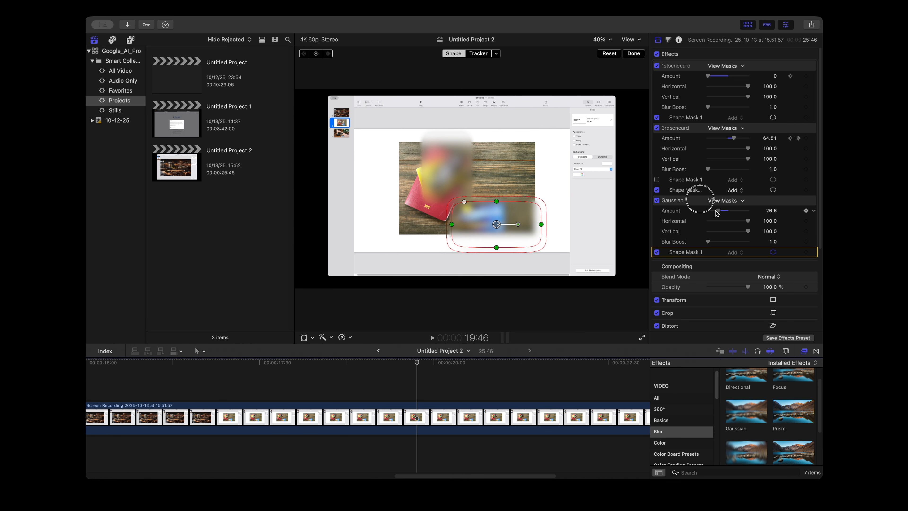
left_click_drag(729, 212, 706, 213)
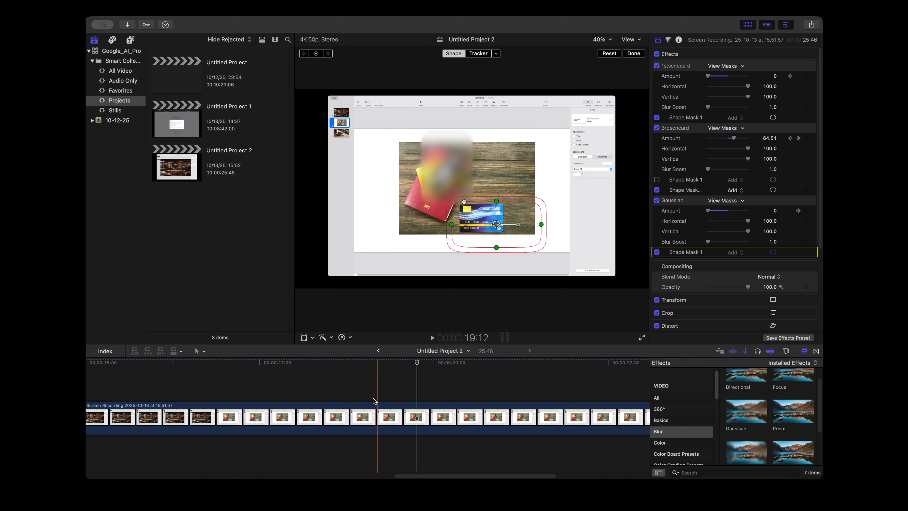
Add an Amount keyframe to the third Gaussian effect at 21:27 and raise it to 62.93.
scroll(366, 406, "right", 5)
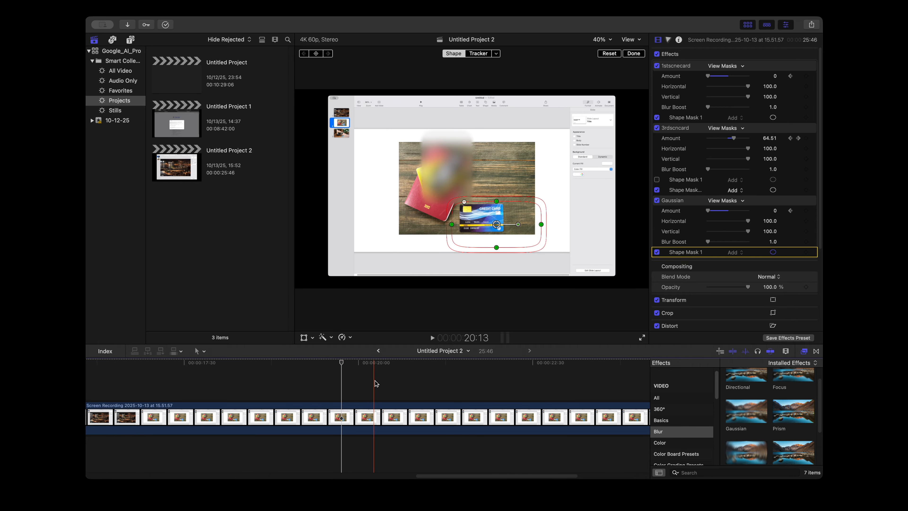
scroll(415, 387, "right", 3)
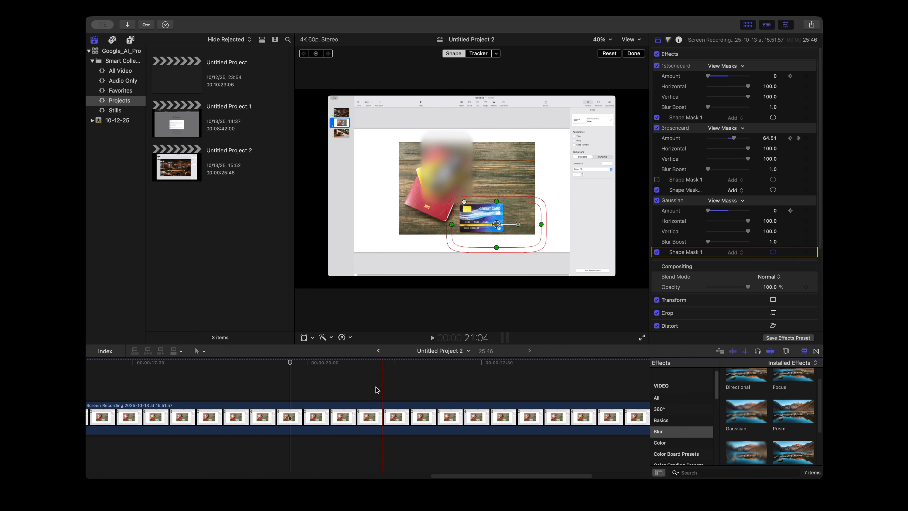
left_click(408, 392)
scroll(409, 393, "right", 2)
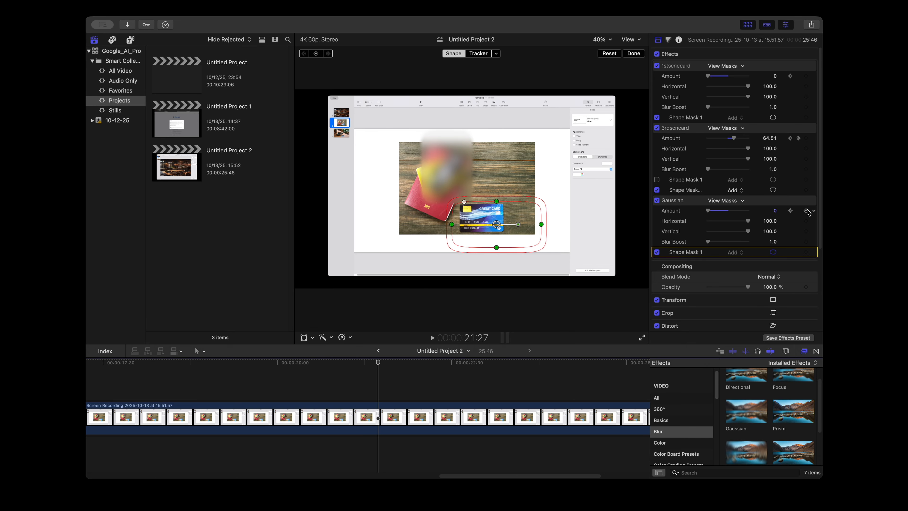
left_click(738, 211)
left_click_drag(739, 212, 733, 211)
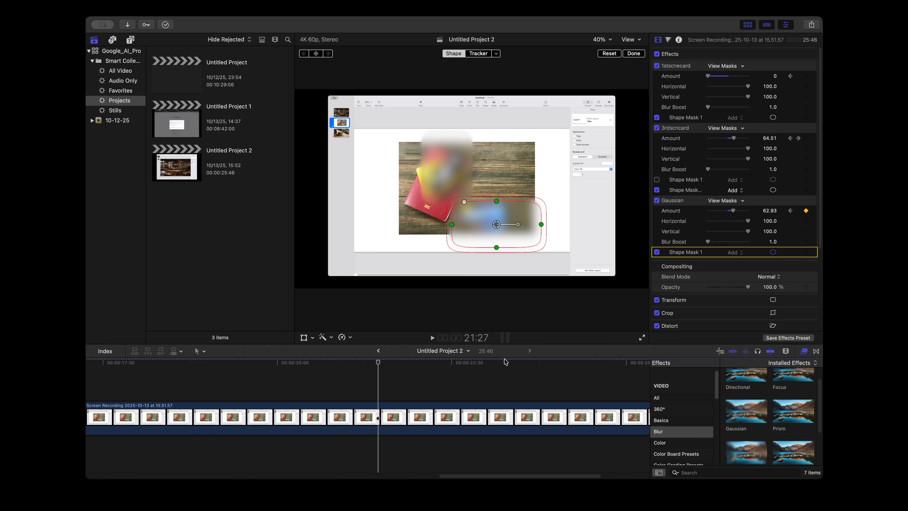
Add an Amount keyframe to the third Gaussian effect at 24:44 and lower it to 0.
scroll(503, 377, "right", 8)
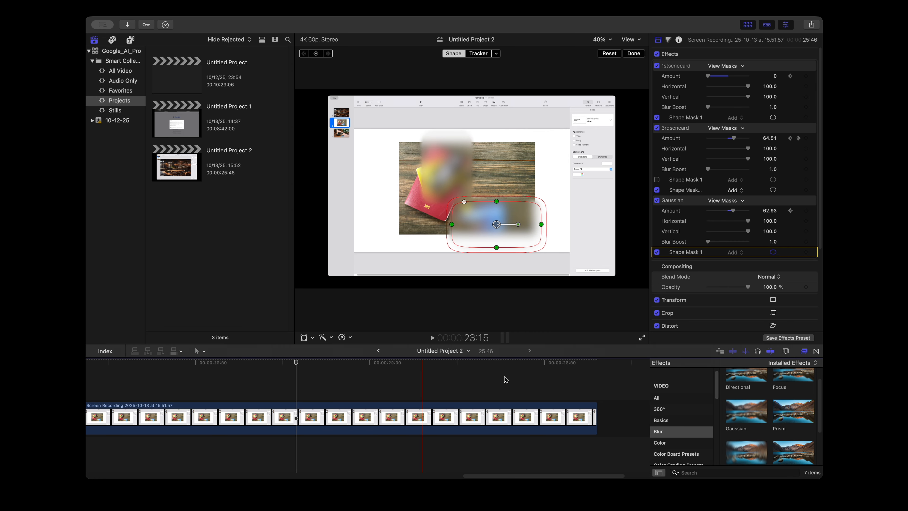
left_click(432, 381)
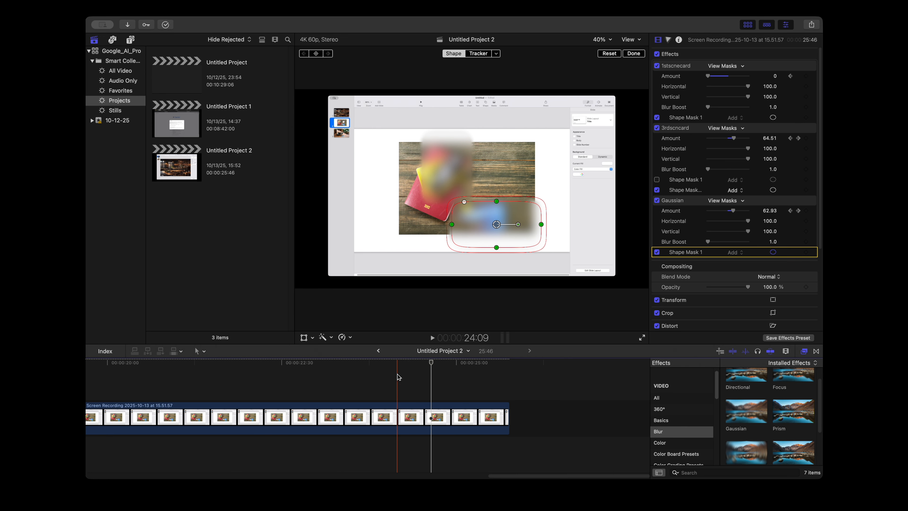
left_click(437, 369)
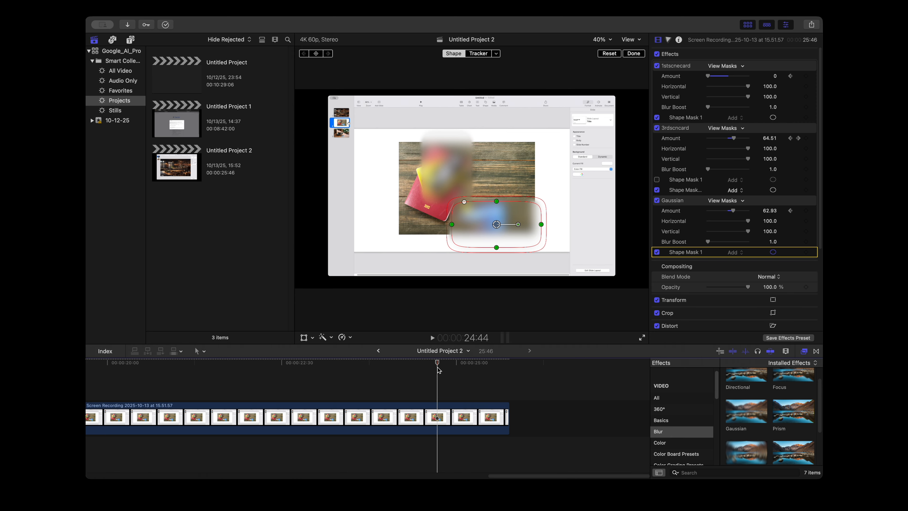
left_click(805, 211)
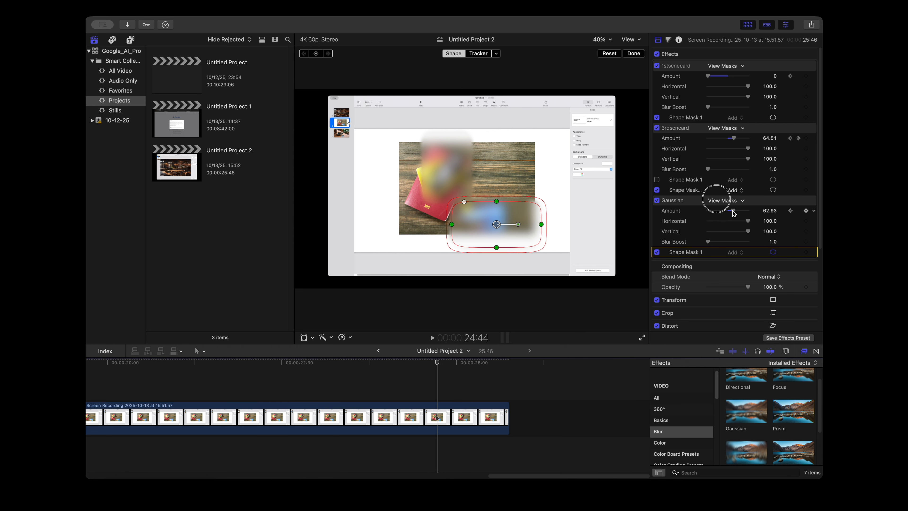
left_click_drag(732, 210, 697, 213)
Play the whole clip from its start to check the timing of all three card blurs.
scroll(330, 394, "left", 20)
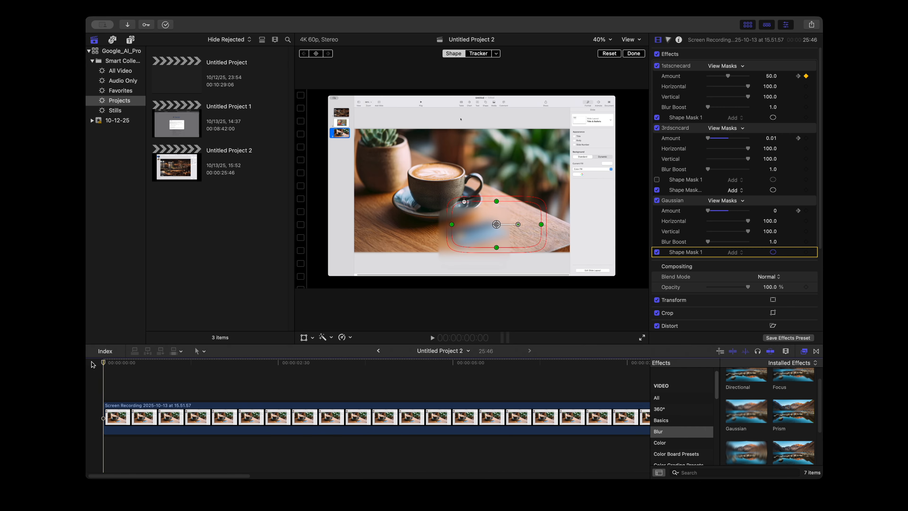
key("space")
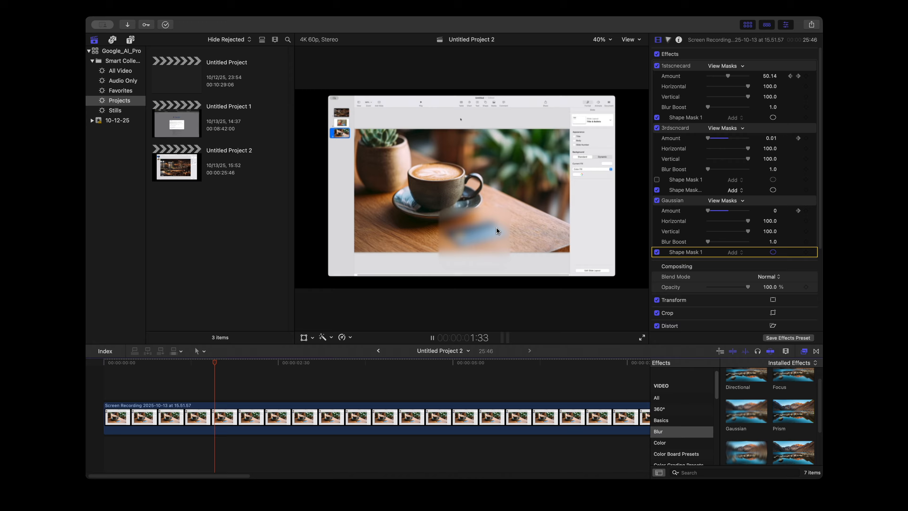
scroll(495, 376, "right", 15)
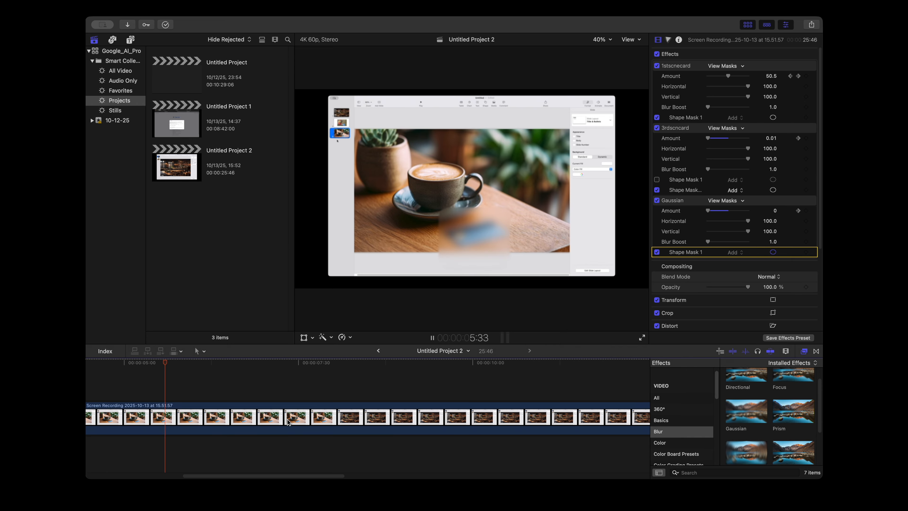
scroll(405, 385, "right", 2)
scroll(407, 385, "right", 3)
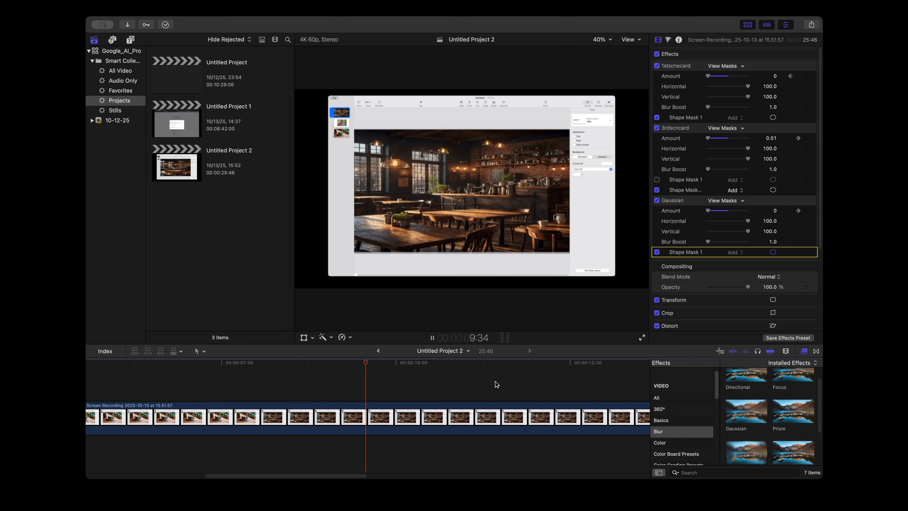
scroll(491, 390, "right", 6)
scroll(491, 389, "right", 10)
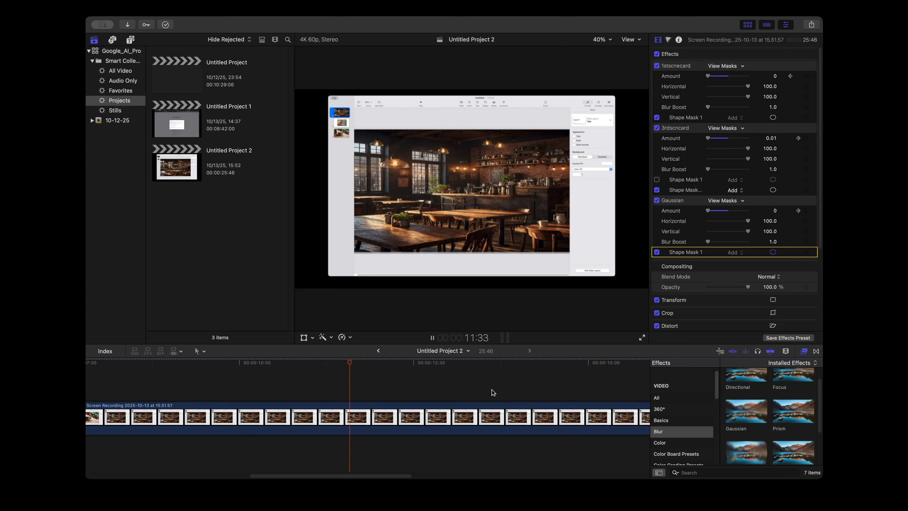
scroll(491, 389, "right", 10)
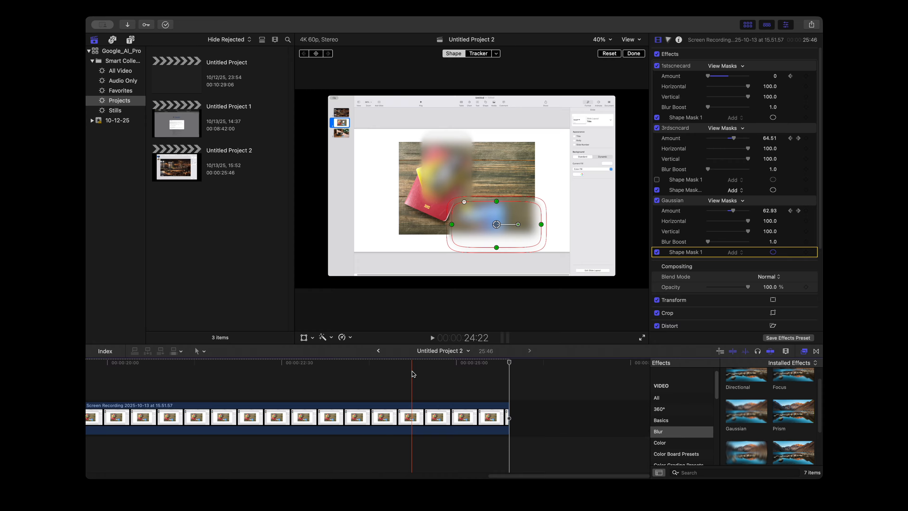
Disable the Gaussian, 3rdscncard and 1stscnecard blur effects on the clip.
scroll(411, 373, "left", 20)
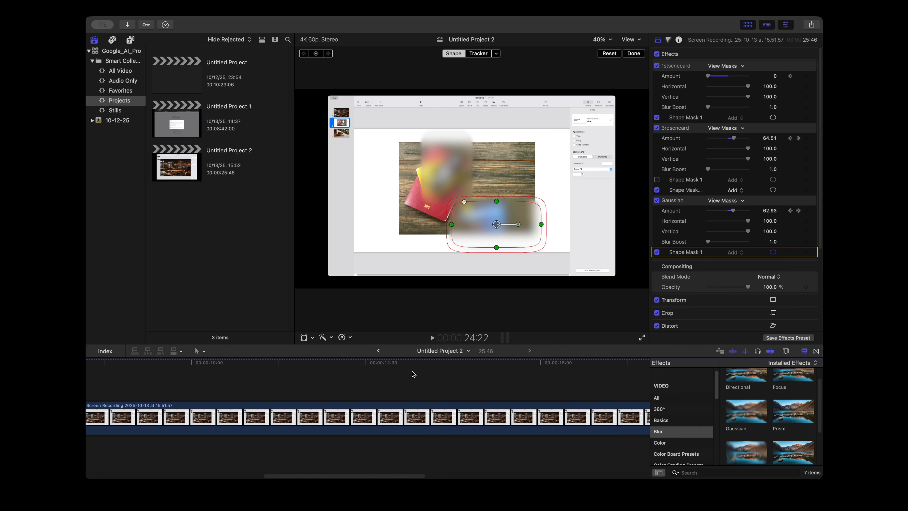
left_click(656, 200)
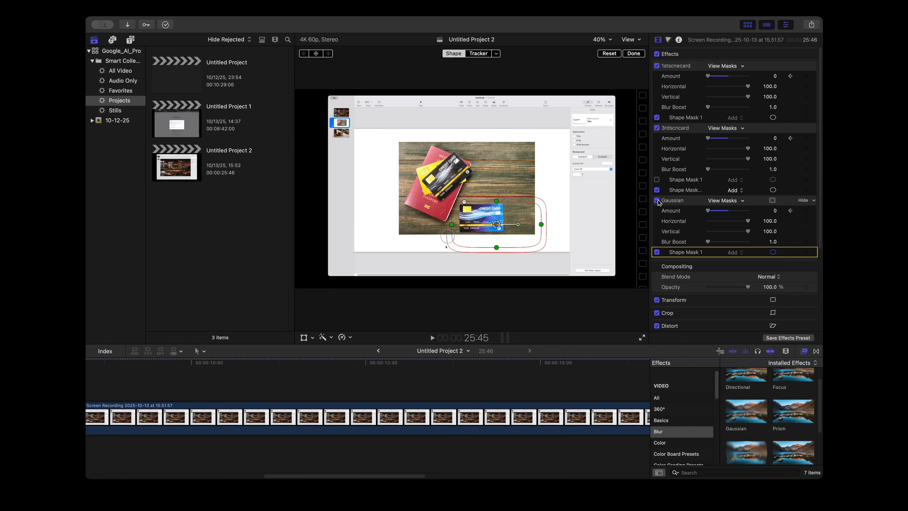
left_click(657, 128)
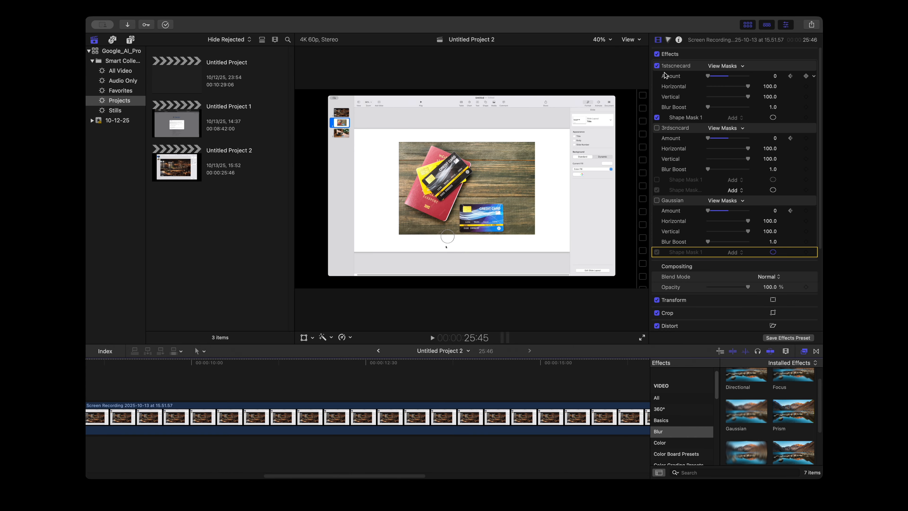
scroll(678, 150, "down", 6)
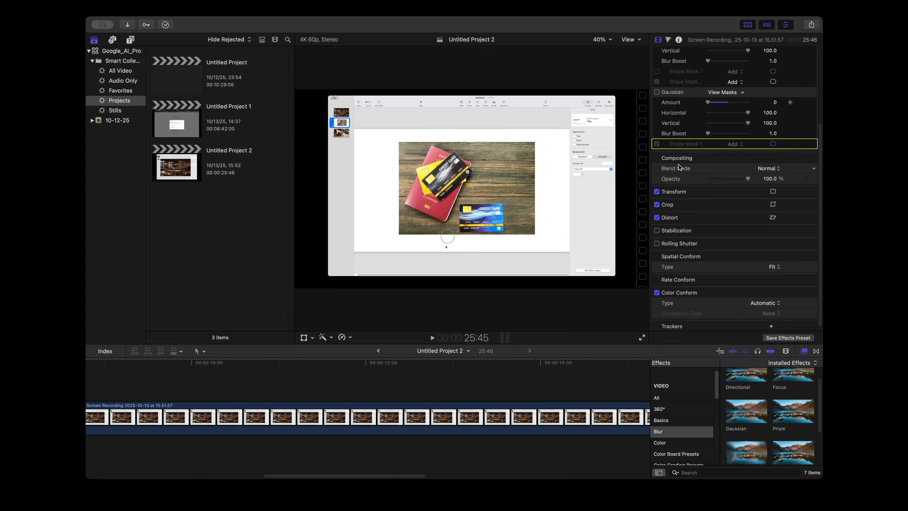
Split the clip at 8:04, where the coffee cup scene changes to the restaurant interior.
scroll(395, 369, "left", 12)
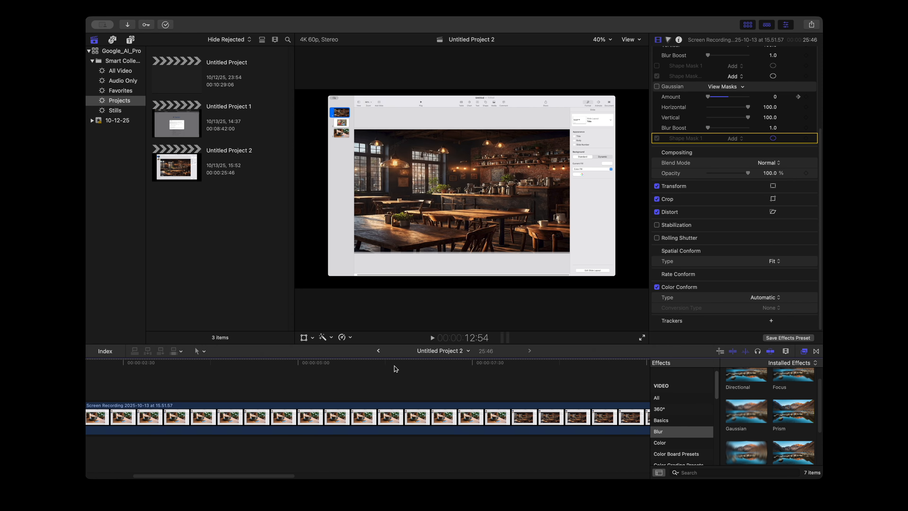
scroll(291, 408, "left", 4)
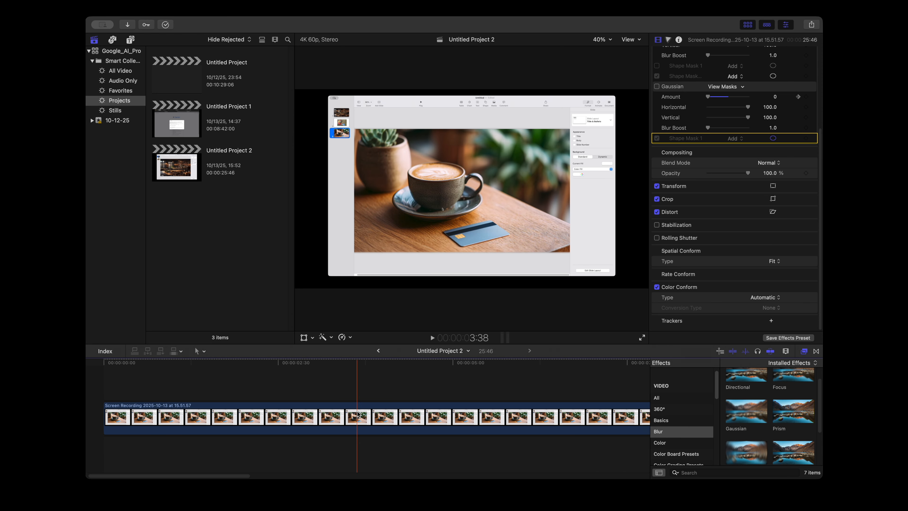
scroll(358, 414, "right", 3)
scroll(358, 414, "right", 4)
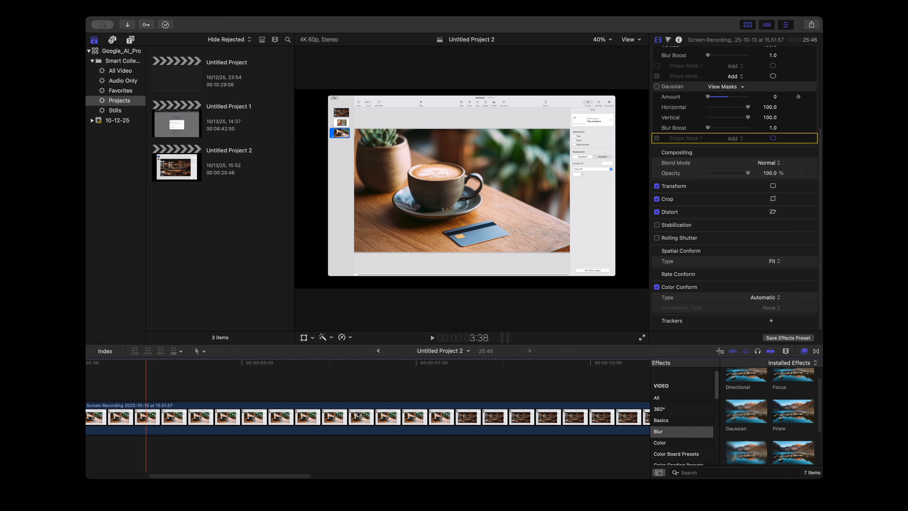
left_click(453, 401)
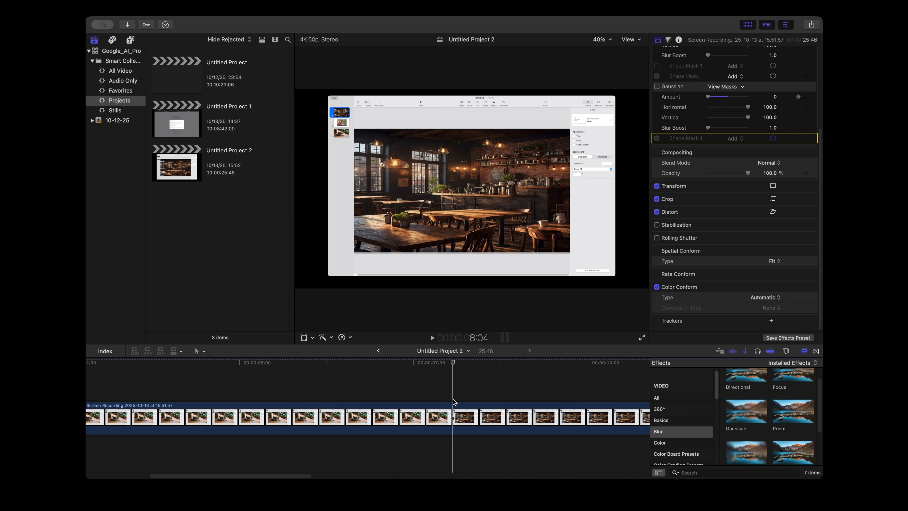
Split the clip at 16:52, where the restaurant scene changes to the passport and cards.
scroll(453, 401, "right", 10)
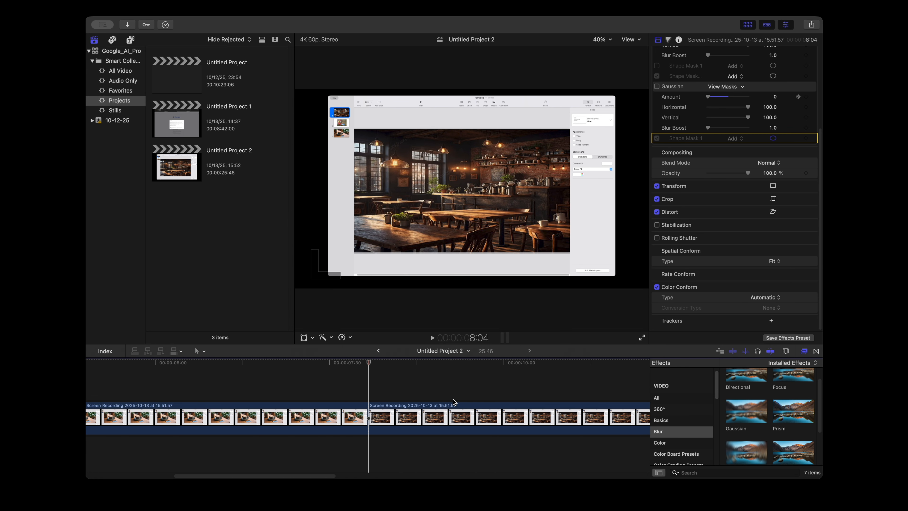
scroll(452, 399, "right", 5)
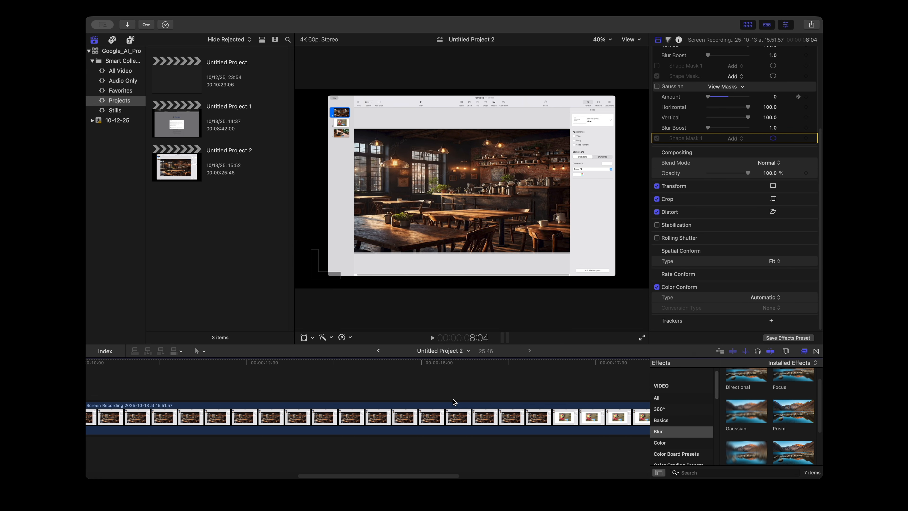
left_click(497, 392)
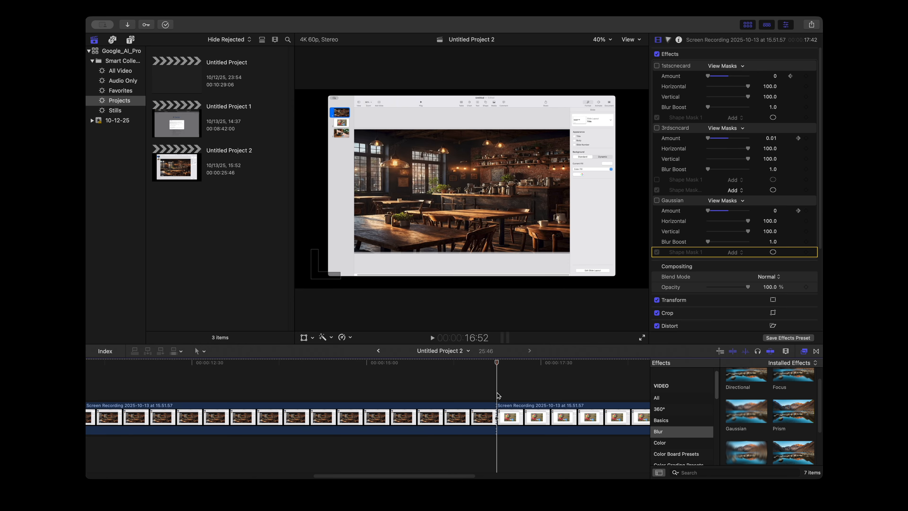
Apply a new Gaussian blur effect to the first clip segment, the coffee cup scene.
scroll(496, 393, "left", 20)
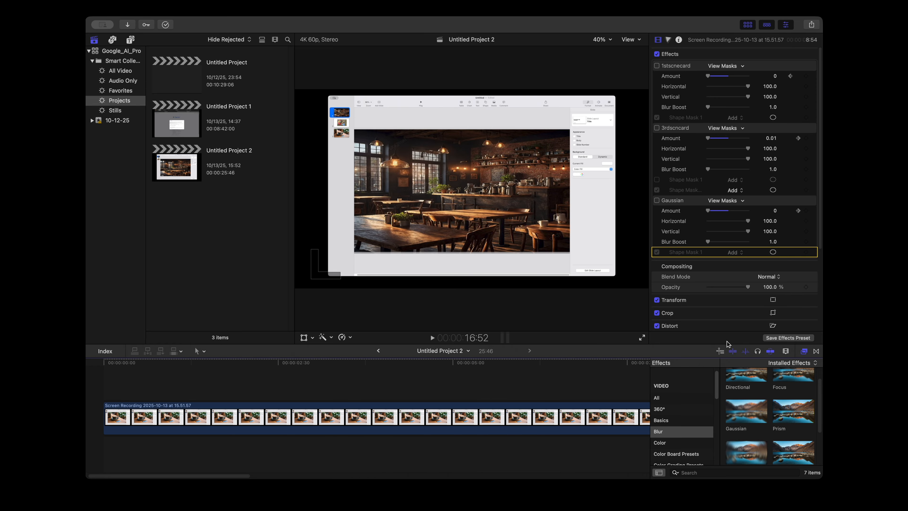
left_click(747, 416)
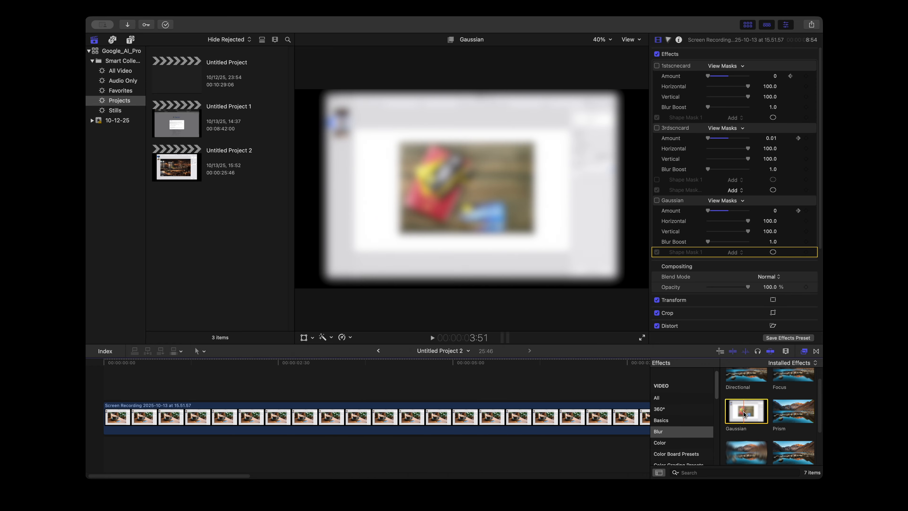
left_click_drag(745, 412, 302, 410)
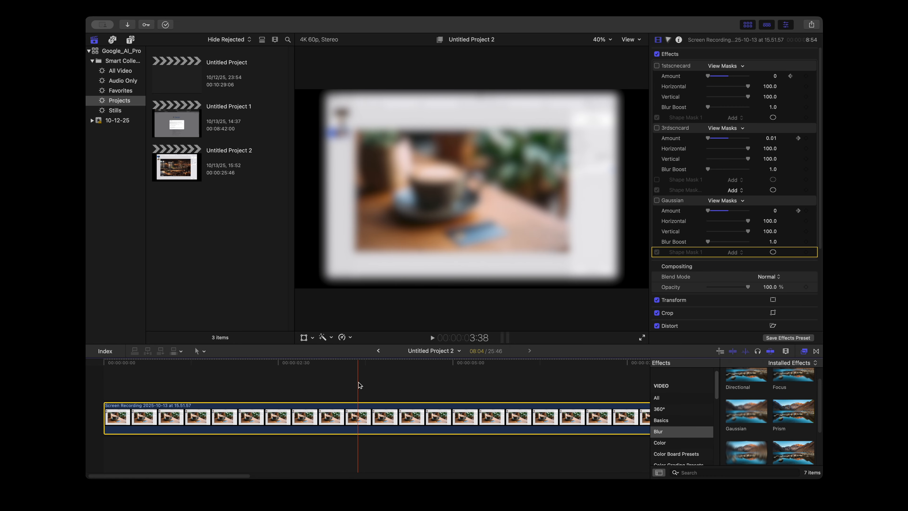
scroll(358, 382, "right", 5)
left_click(330, 412)
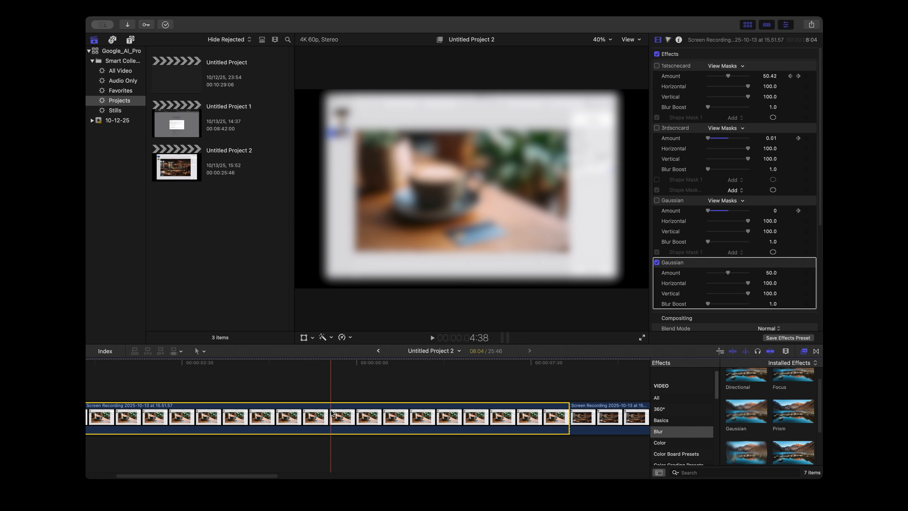
Rename the new Gaussian effect on the first segment to firstsplit.
scroll(331, 413, "left", 2)
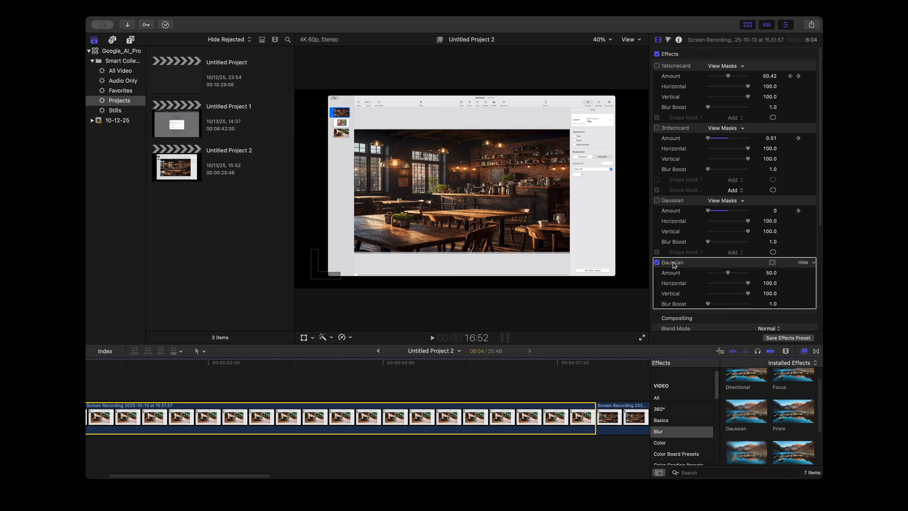
double_click(673, 262)
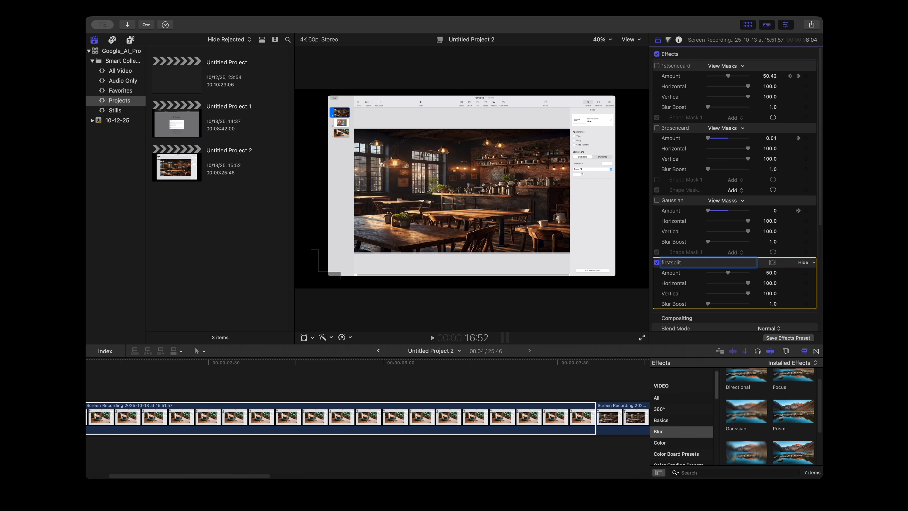
key("Return")
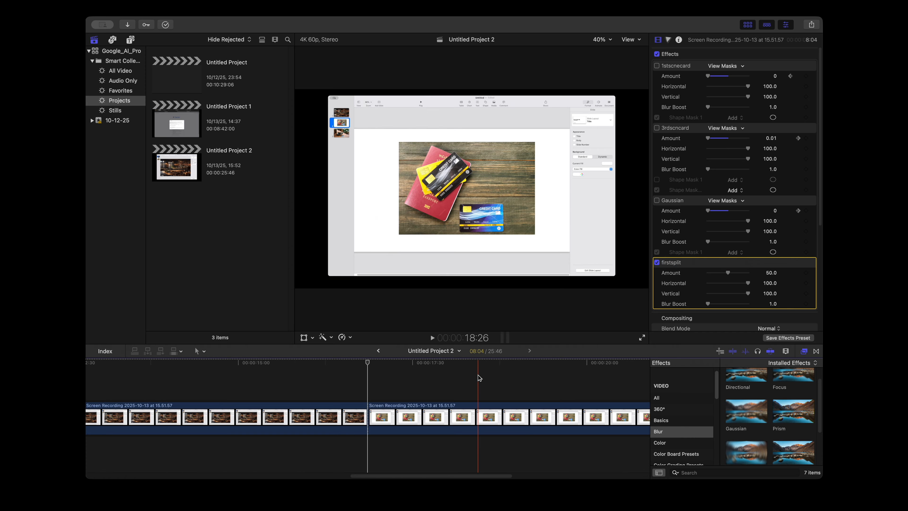
Select the passport-and-cards segment and check which effects it carries.
left_click(465, 410)
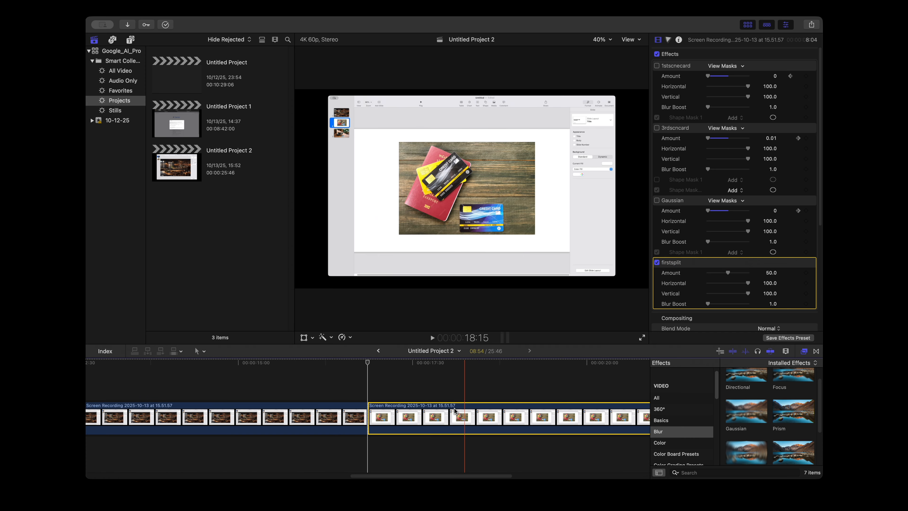
key("Delete")
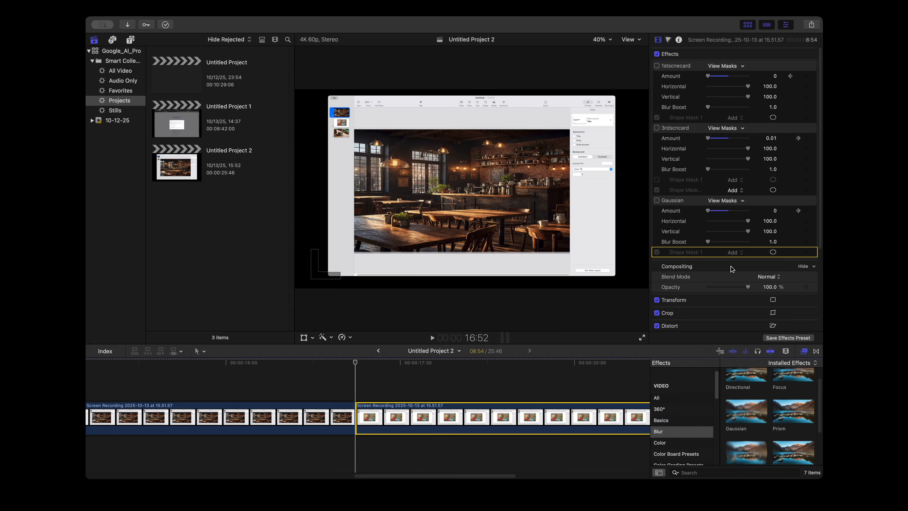
scroll(465, 397, "left", 10)
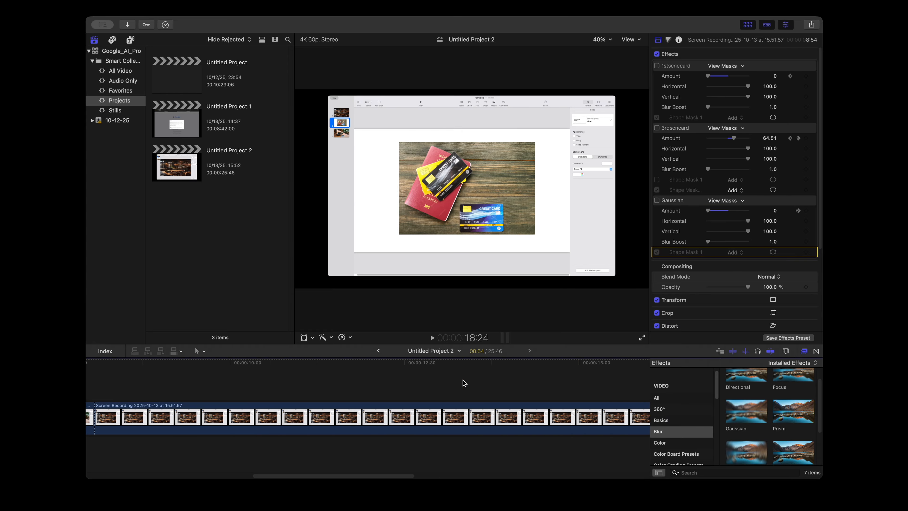
scroll(179, 399, "left", 10)
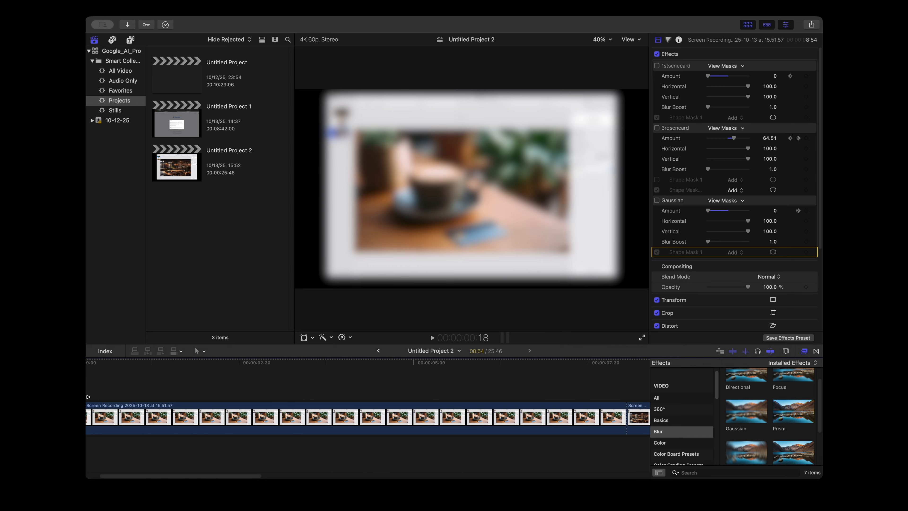
Add a shape mask to the firstsplit effect on the coffee cup segment, with the playhead at the timeline start.
left_click(91, 399)
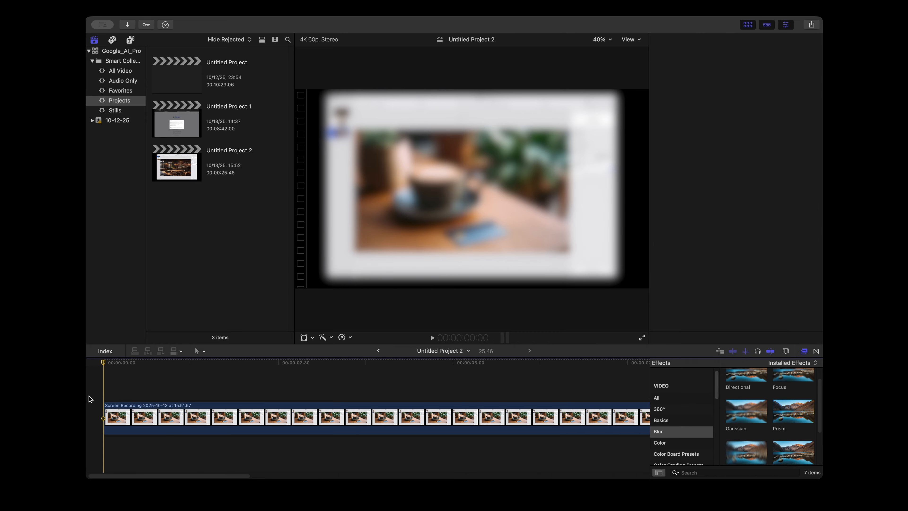
left_click(381, 407)
scroll(712, 281, "down", 3)
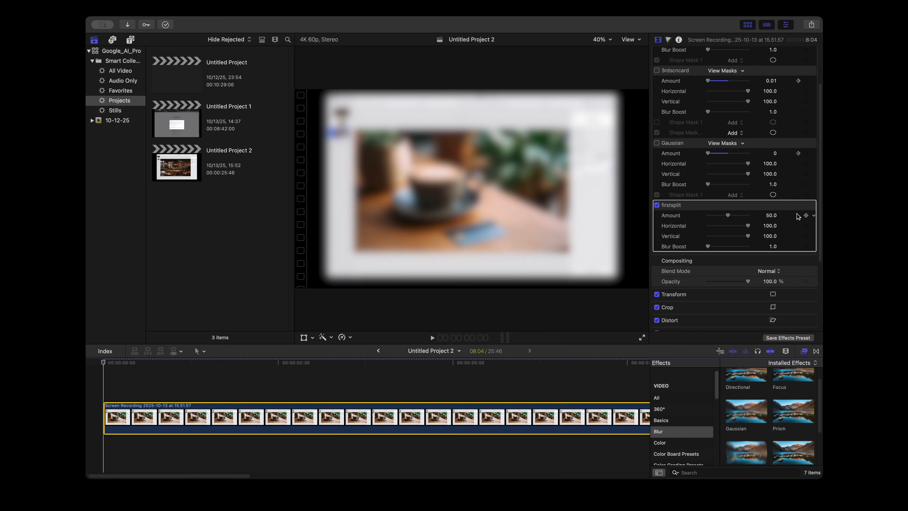
left_click(771, 205)
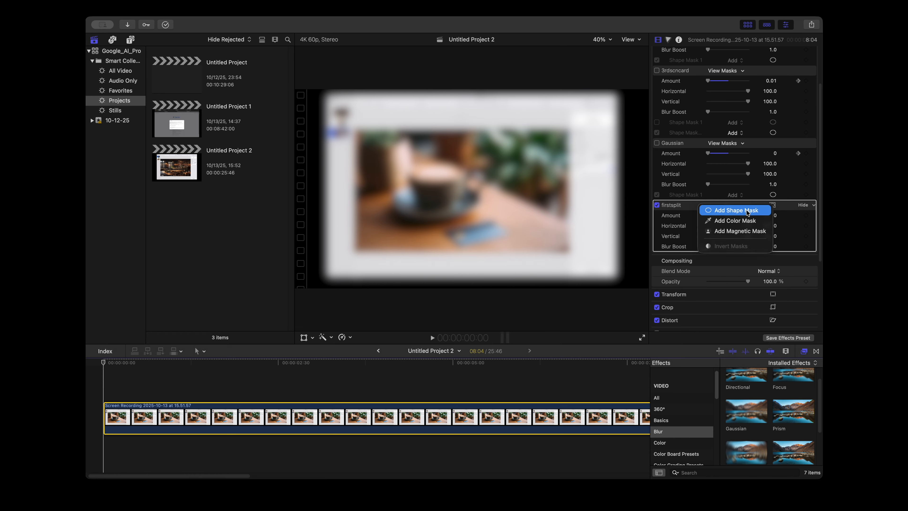
left_click(747, 211)
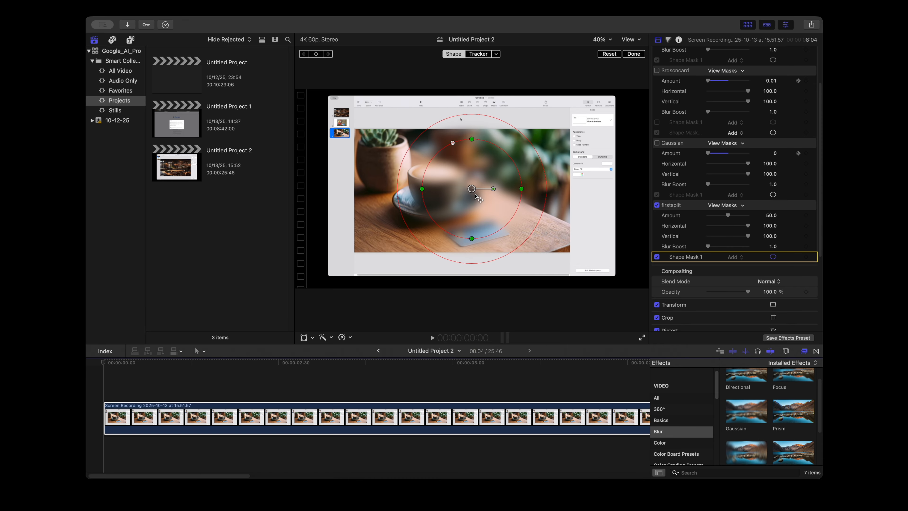
Fit the shape mask around the bank card beside the coffee cup as a small rounded rectangle with a narrow feather.
left_click_drag(507, 202, 509, 222)
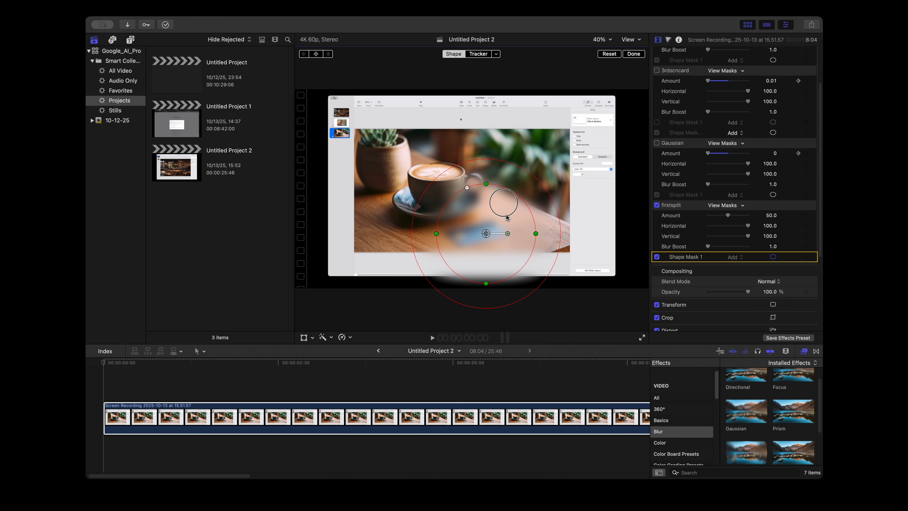
left_click_drag(486, 184, 454, 209)
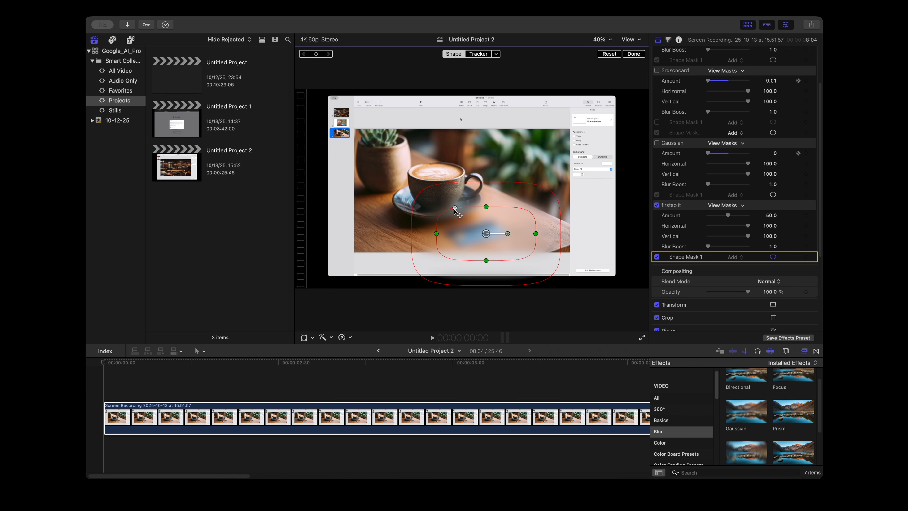
left_click_drag(486, 260, 486, 256)
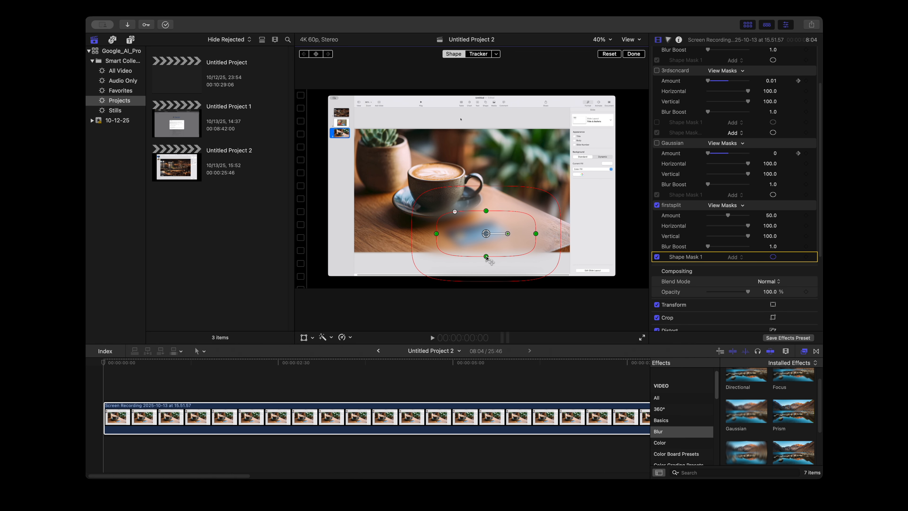
left_click_drag(536, 234, 516, 234)
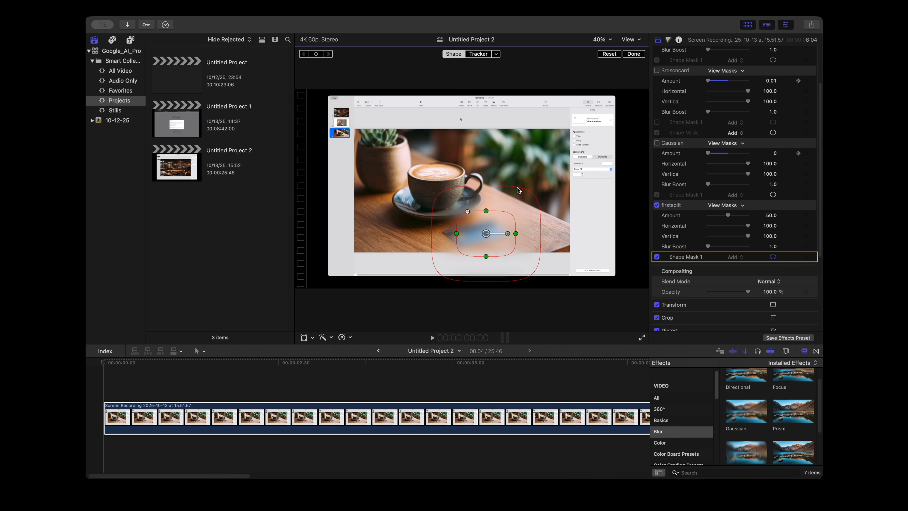
left_click_drag(518, 189, 493, 220)
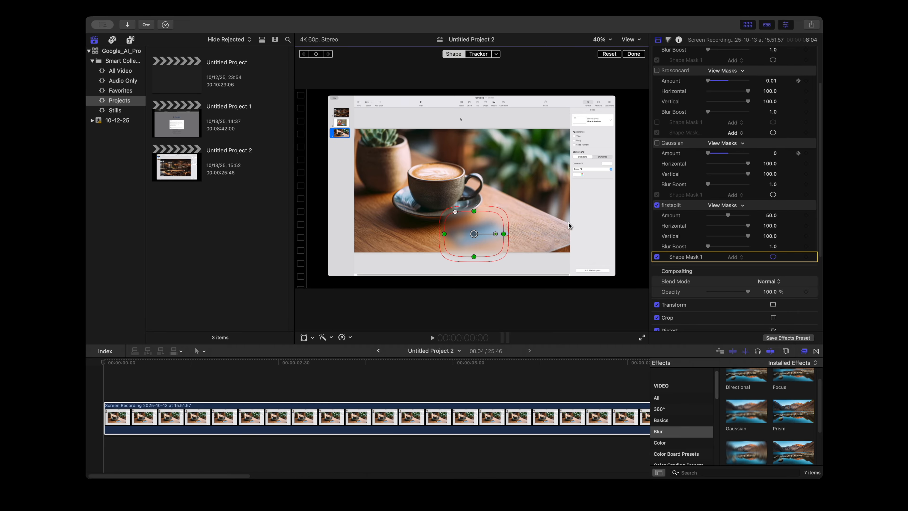
Play the coffee cup segment into the restaurant scene to check the masked card blur.
key("space")
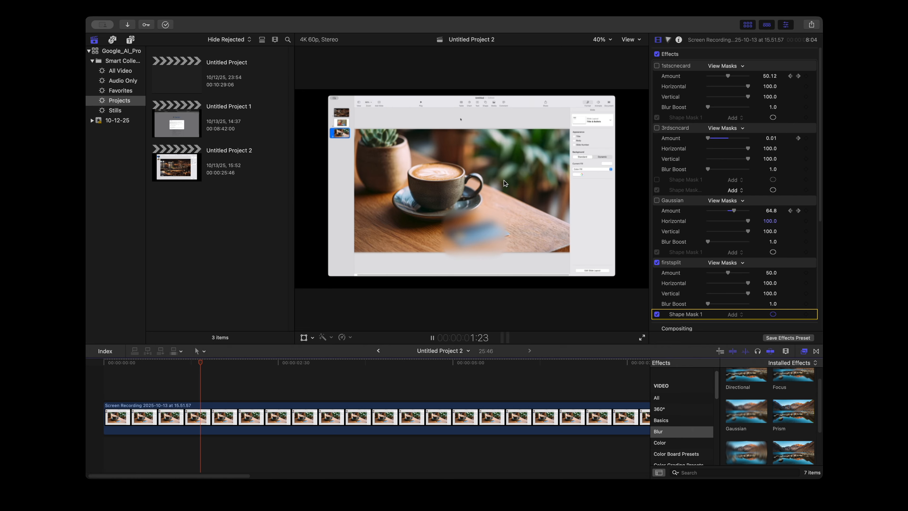
scroll(508, 368, "right", 5)
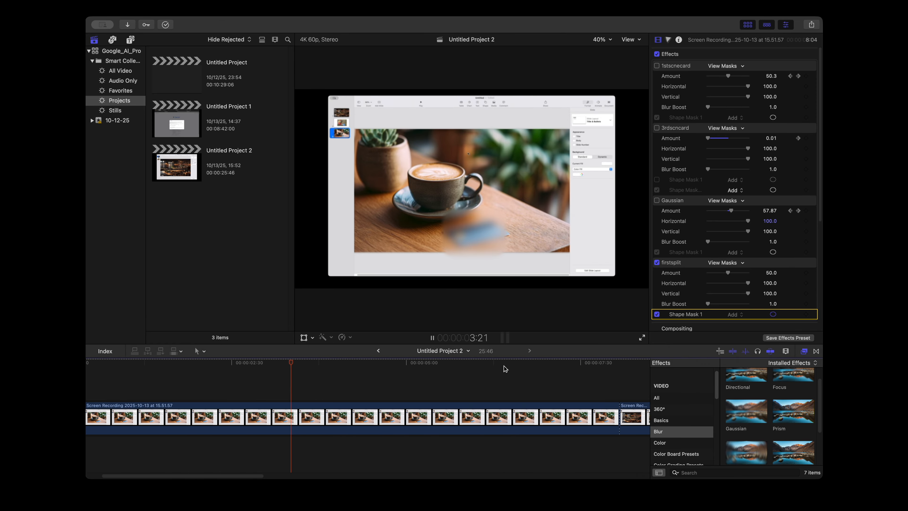
scroll(504, 368, "right", 15)
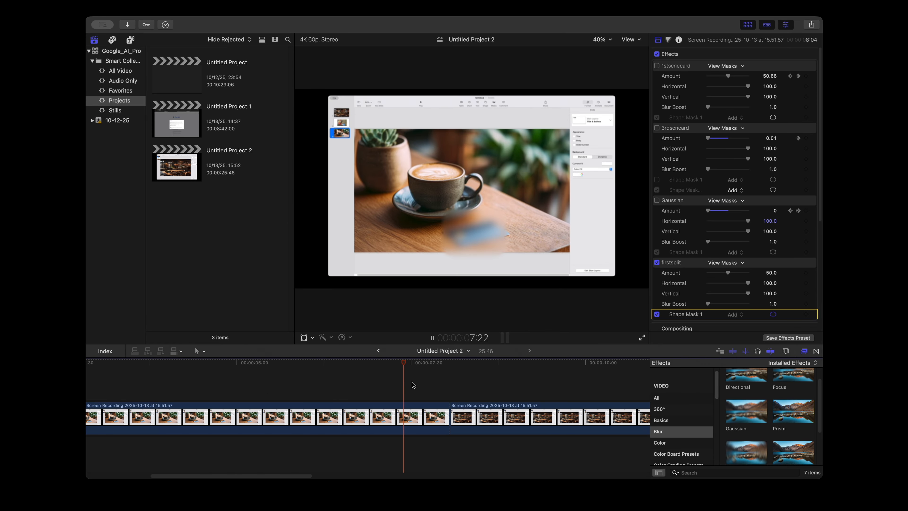
scroll(414, 383, "right", 3)
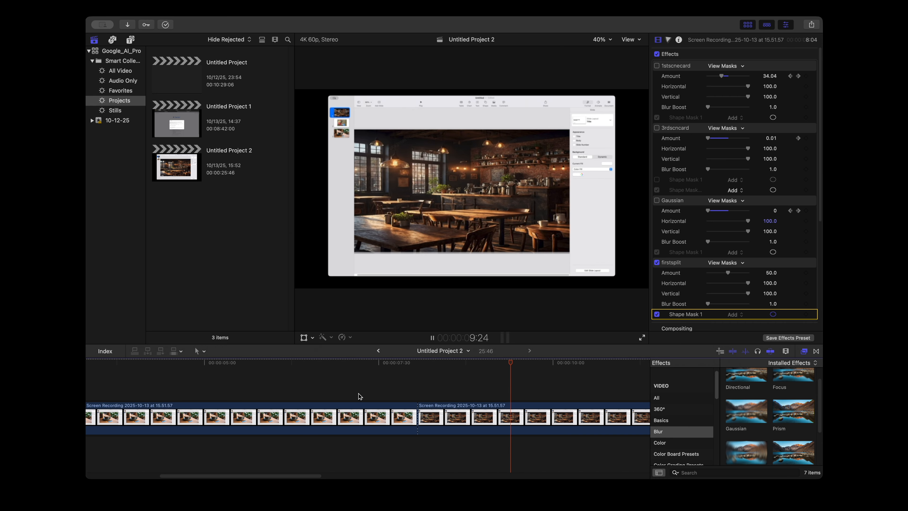
scroll(357, 397, "left", 4)
left_click(340, 368)
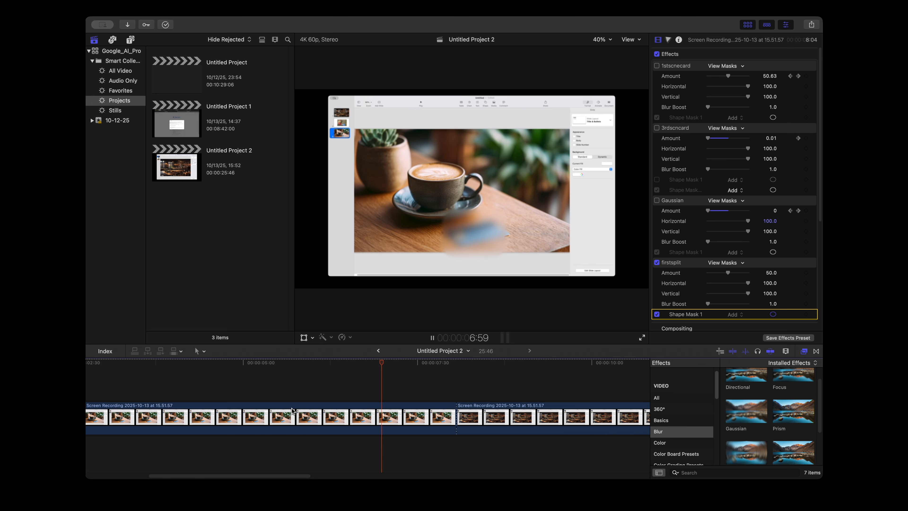
key("space")
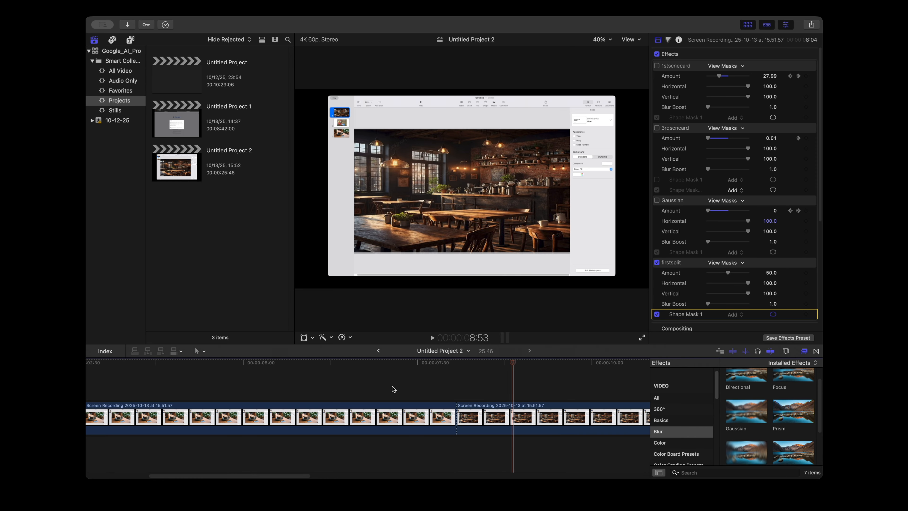
Compare the effects listed on the restaurant segment with those on the coffee cup segment.
scroll(393, 389, "right", 2)
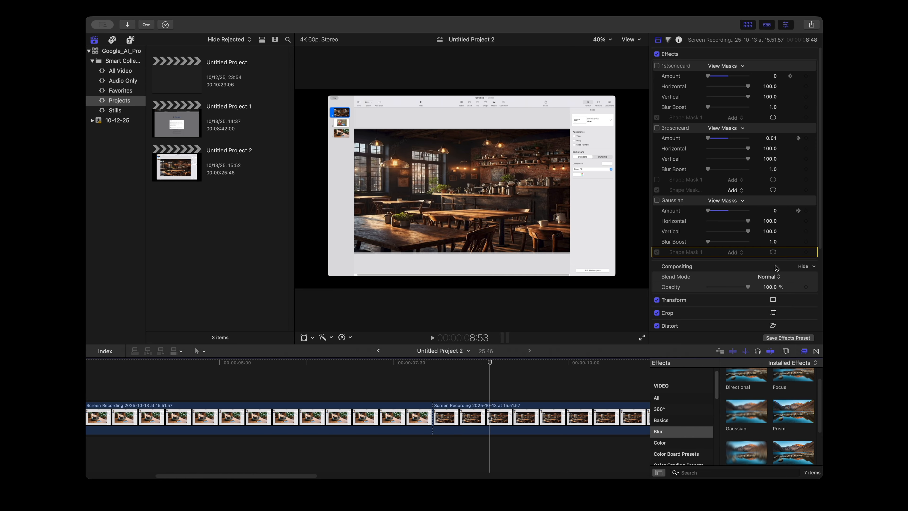
scroll(756, 247, "down", 1)
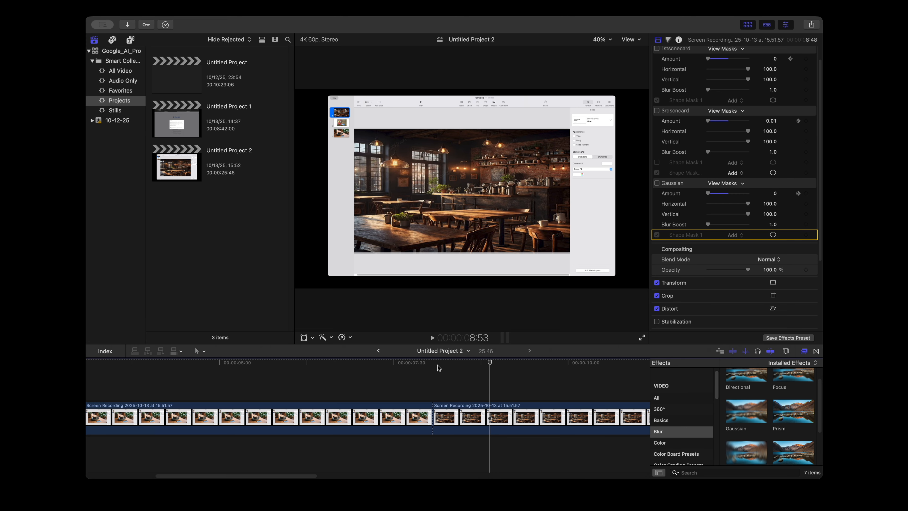
left_click(344, 406)
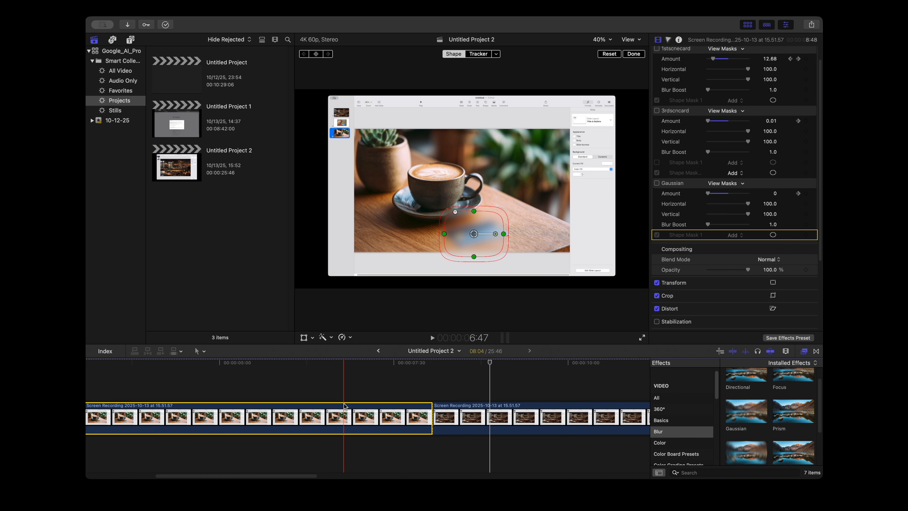
scroll(422, 375, "left", 2)
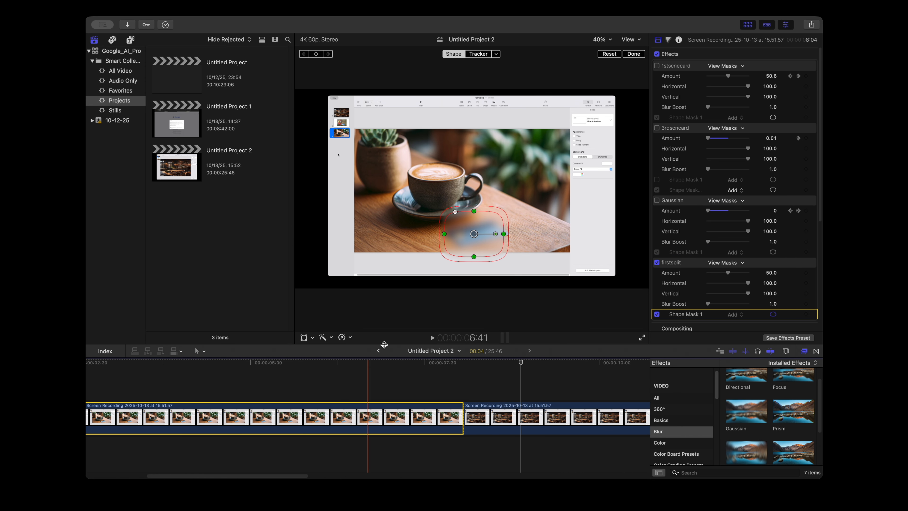
scroll(341, 387, "left", 8)
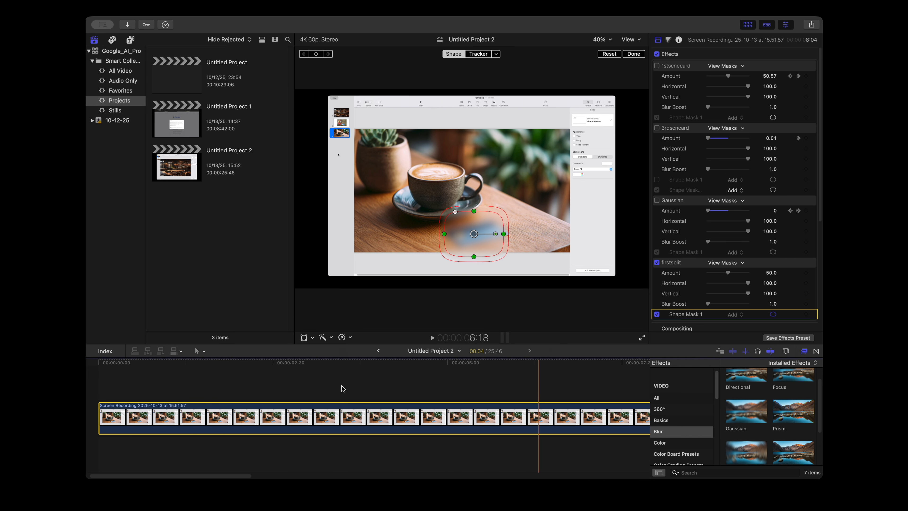
scroll(342, 389, "right", 6)
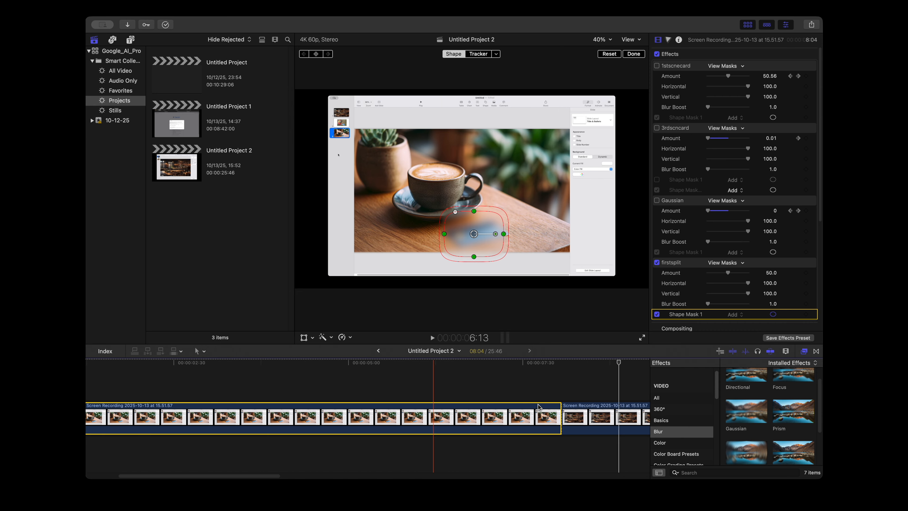
Apply a Gaussian blur to the passport-and-cards segment at 17:05, placing it on the upper card in the viewer.
scroll(775, 249, "down", 1)
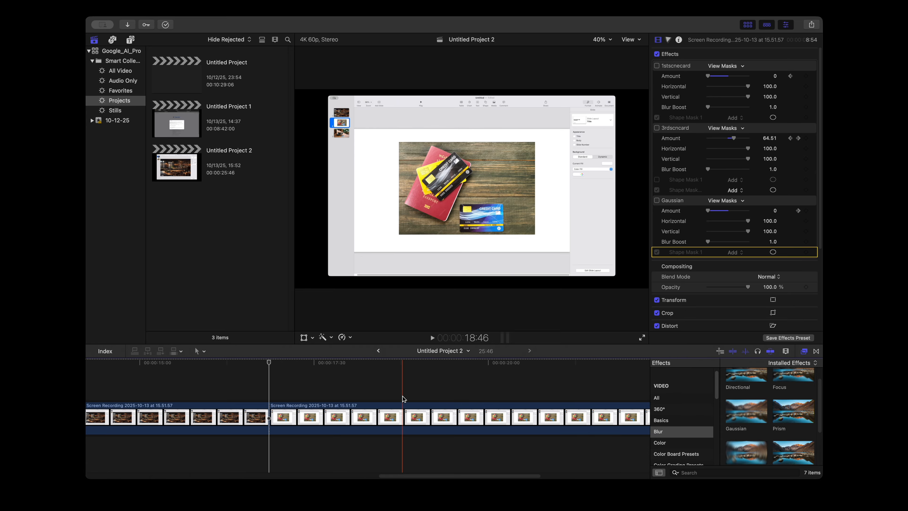
left_click(284, 396)
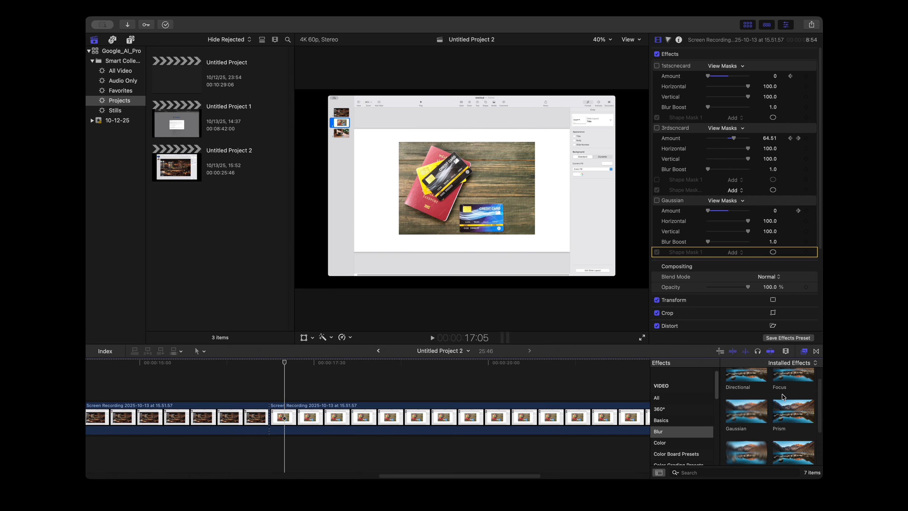
scroll(780, 396, "down", 2)
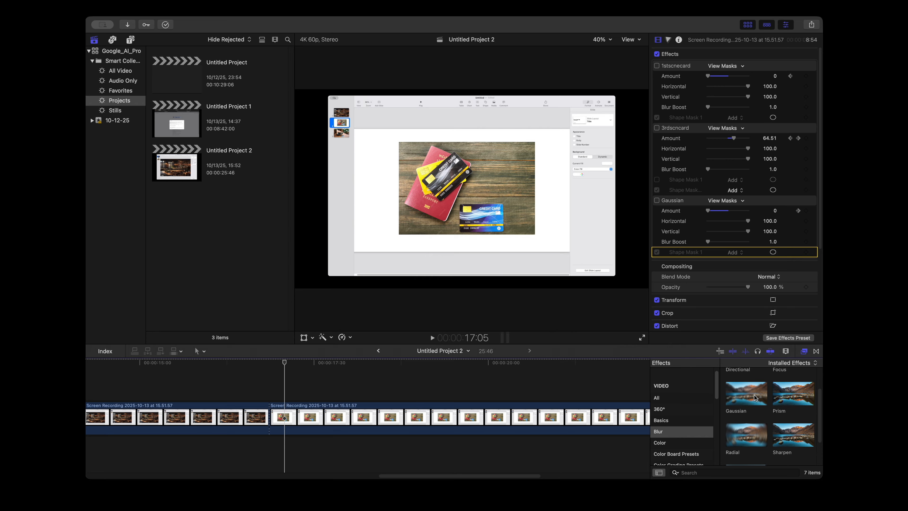
left_click_drag(748, 394, 469, 177)
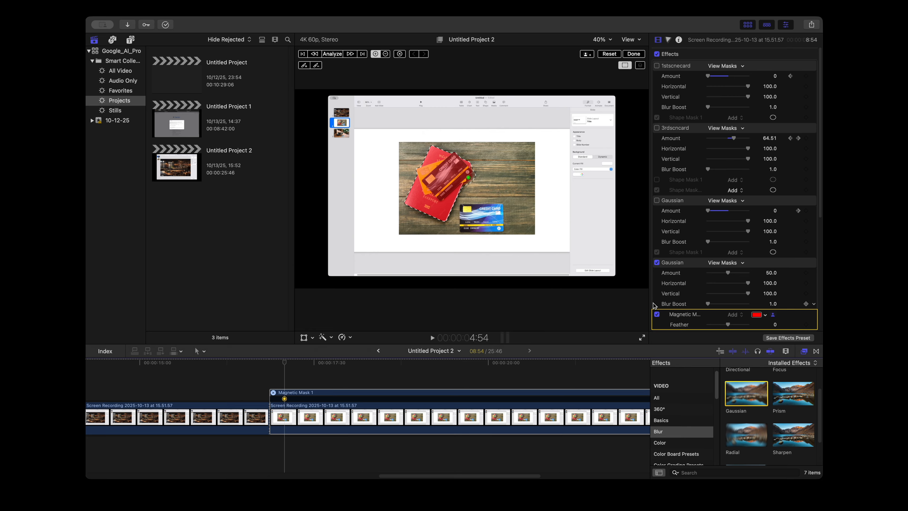
Turn off and delete the magnetic mask on the passport-and-cards segment's new Gaussian effect.
left_click(657, 315)
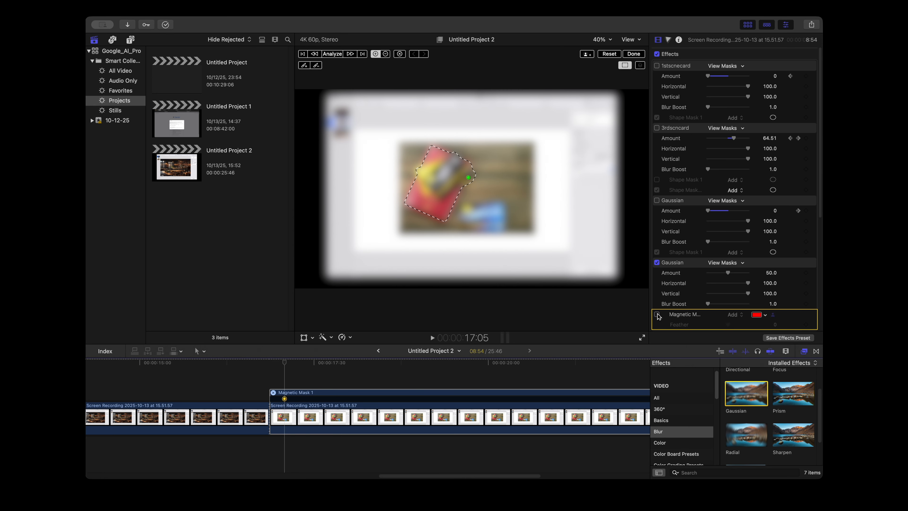
left_click(813, 314)
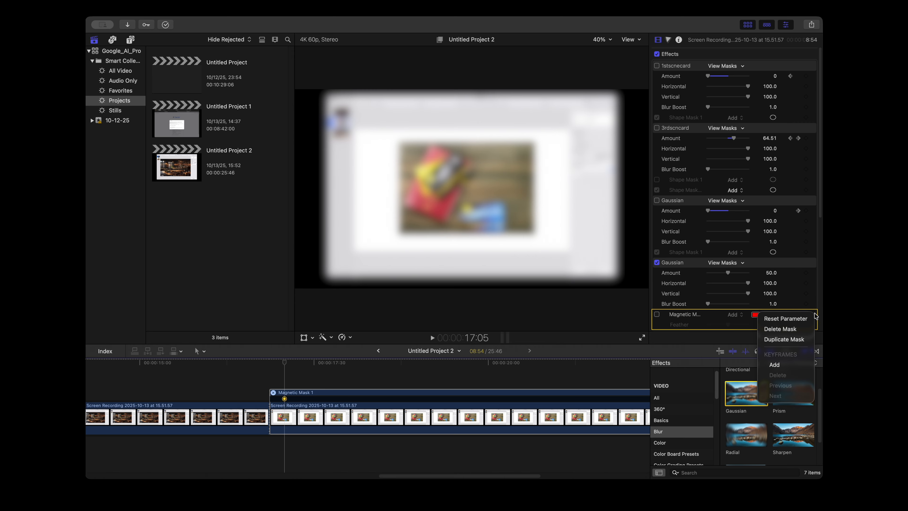
left_click(810, 330)
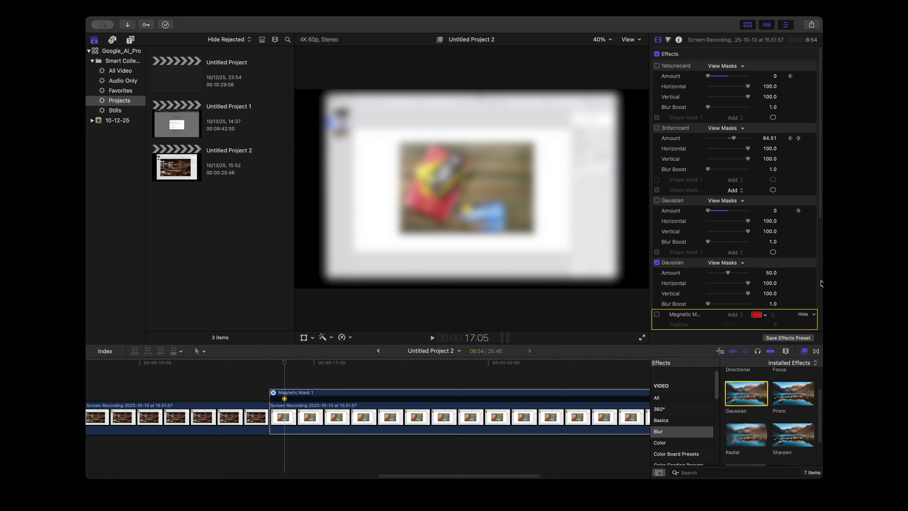
key("Delete")
Add two shape masks to the passport-and-cards segment's new Gaussian effect, one over the upper cards and one over the lower blue card.
left_click(813, 263)
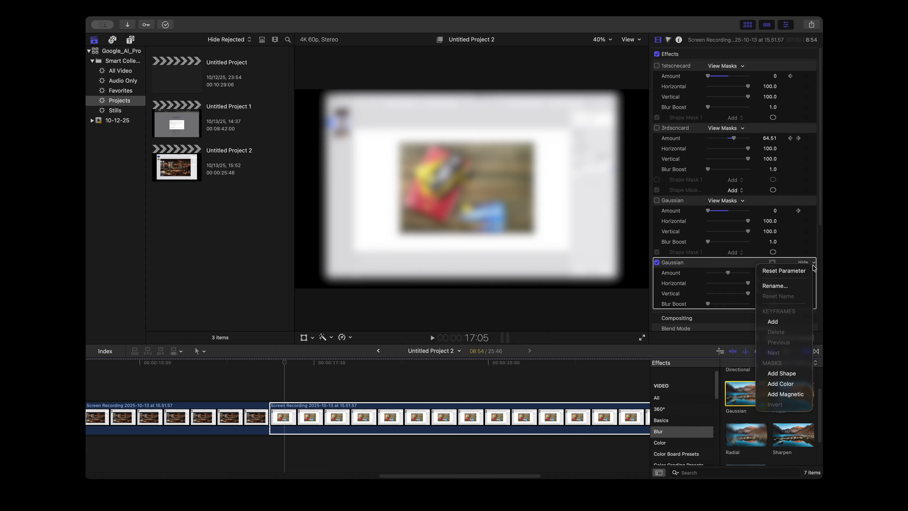
left_click(792, 261)
left_click(772, 263)
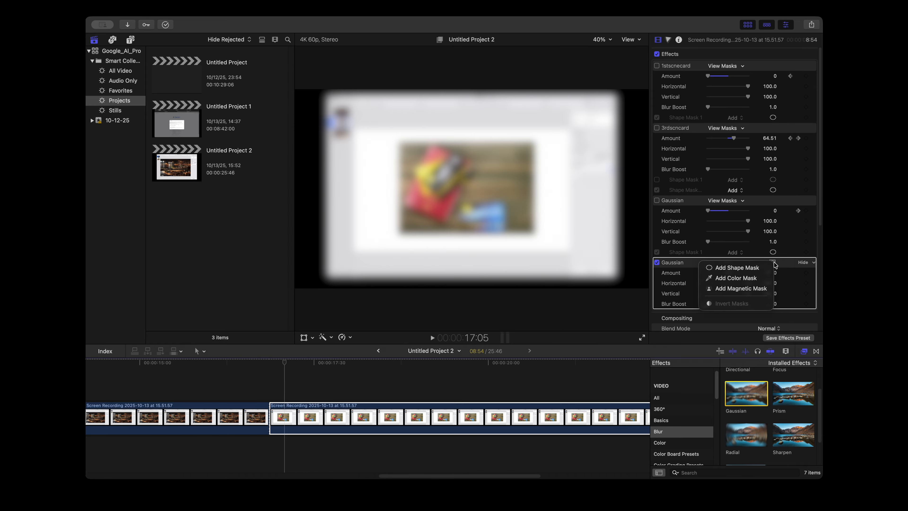
left_click(760, 269)
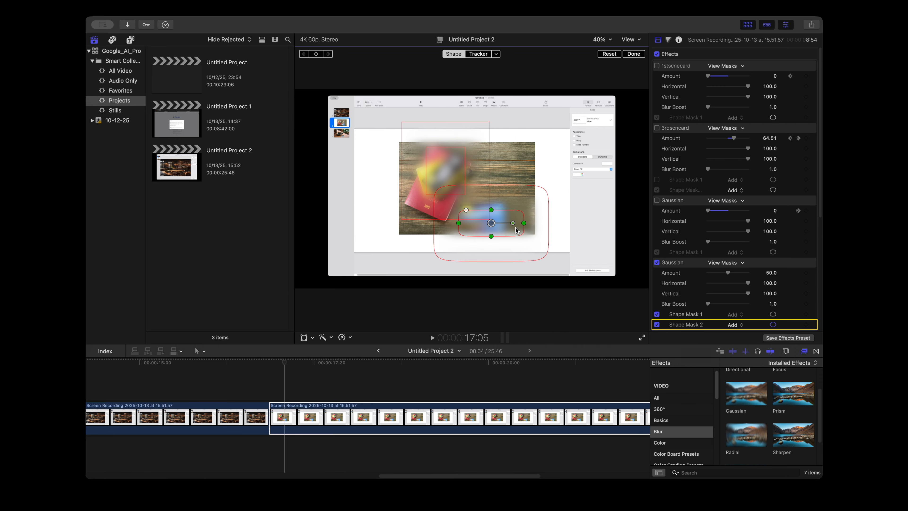
Play from the end of the restaurant segment through the passport-and-cards segment to check the blur on both cards.
left_click(378, 373)
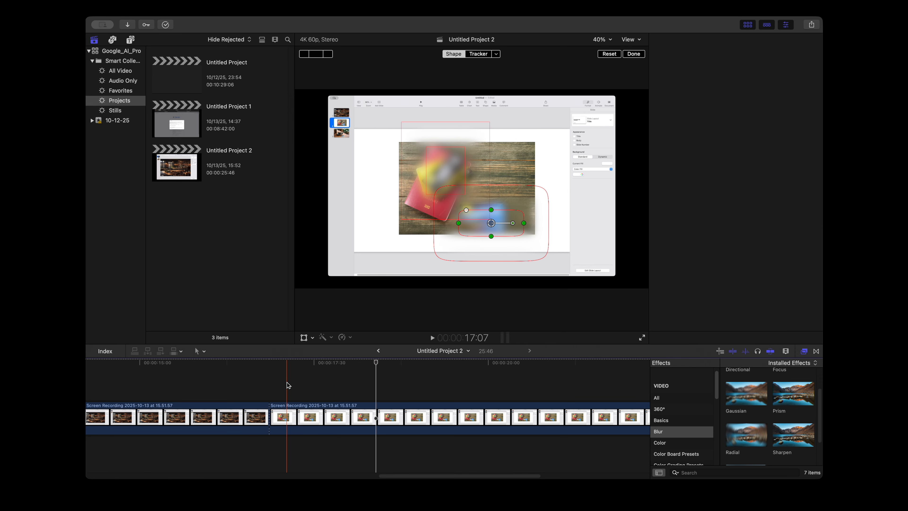
left_click(268, 384)
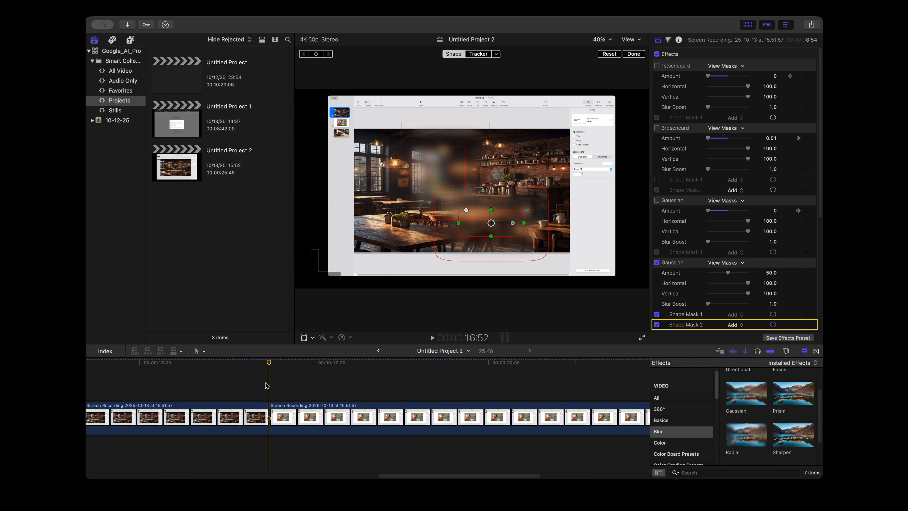
left_click(220, 379)
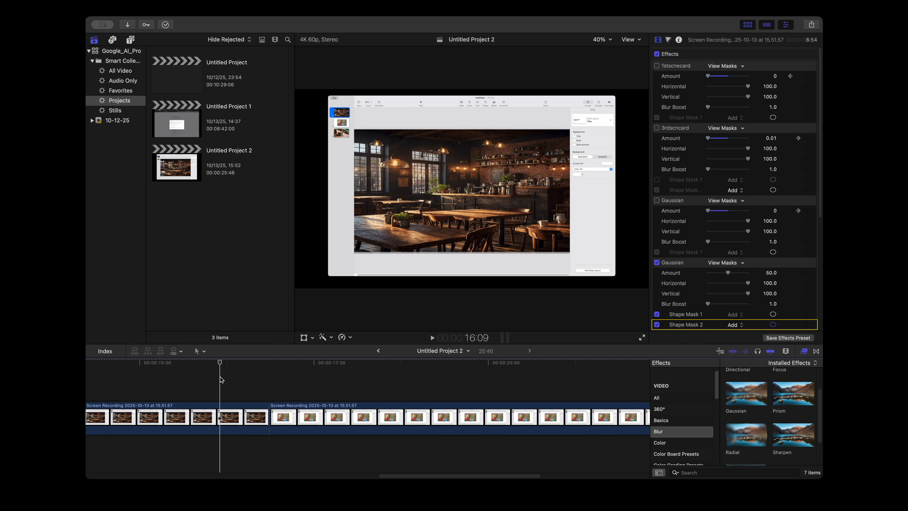
key("Delete")
key("space")
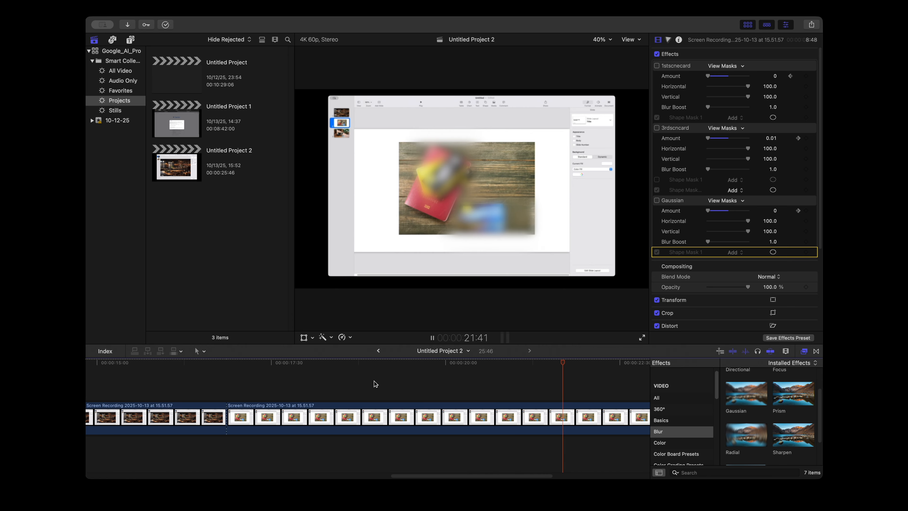
key("space")
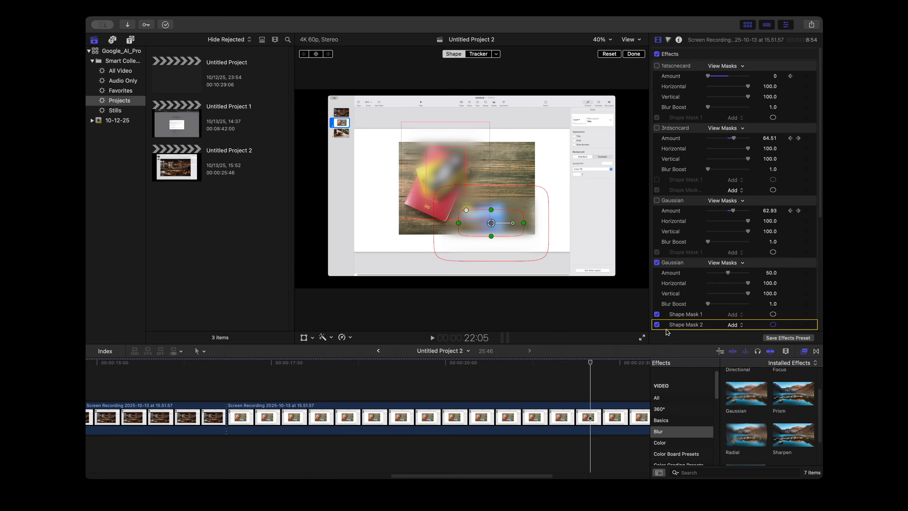
Turn off Shape Mask 2, which covers the lower blue card, on the passport-and-cards segment's active Gaussian effect.
left_click(657, 324)
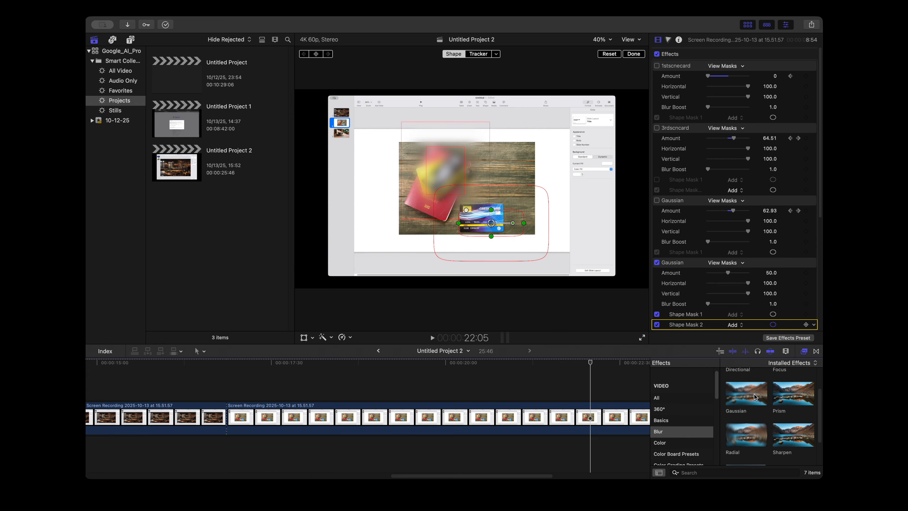
left_click(657, 324)
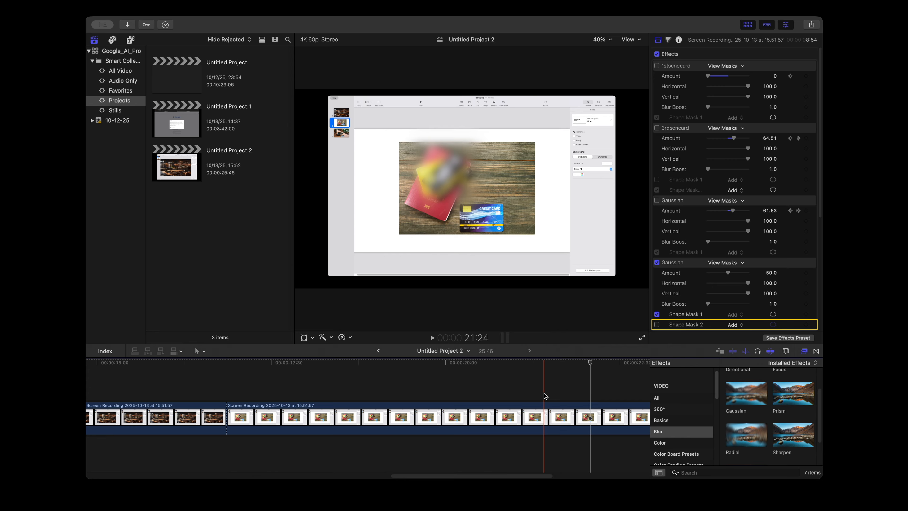
scroll(545, 396, "right", 3)
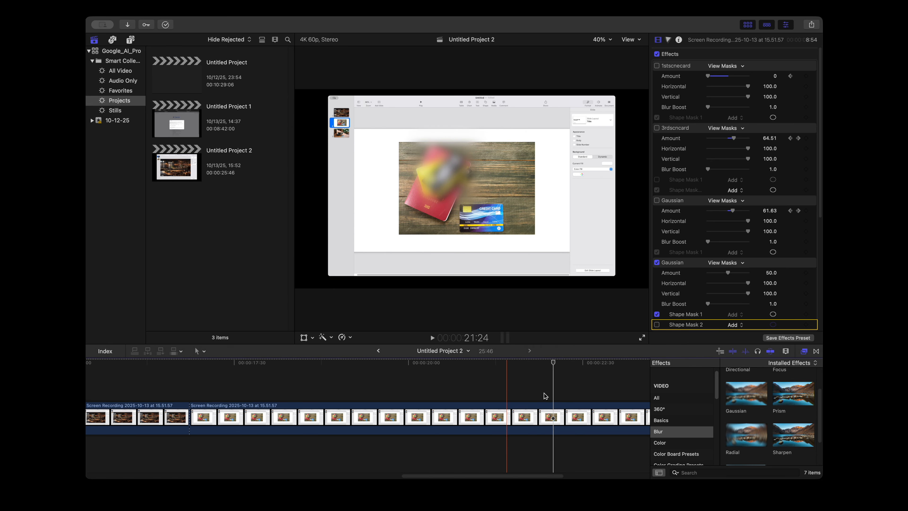